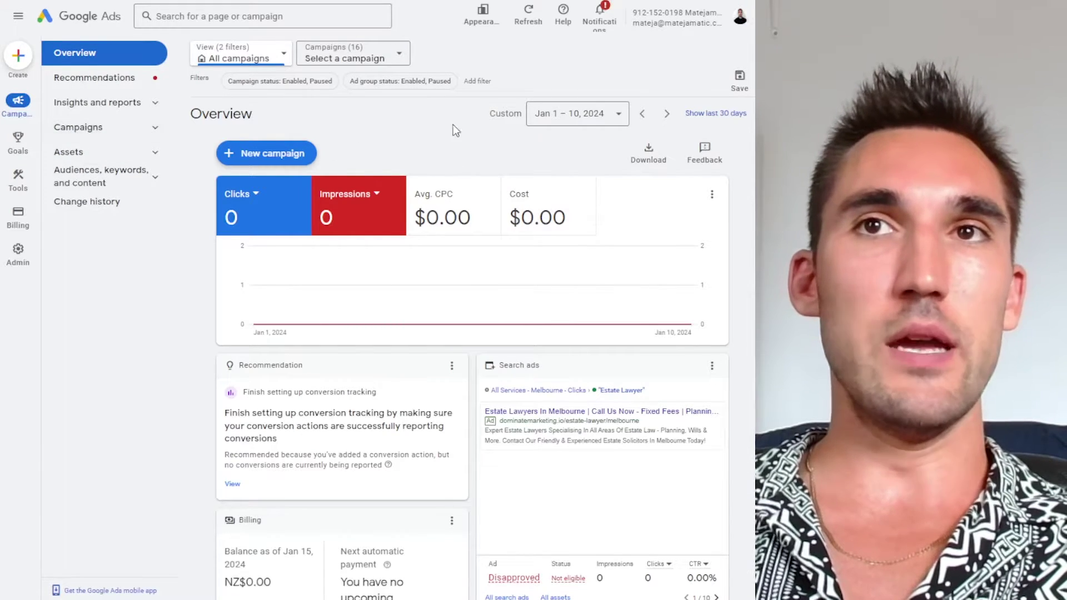
- Open the Audience manager in the shared library and look over the available types of data segments
{"action": "mouse_move", "coordinate": [18, 178]}
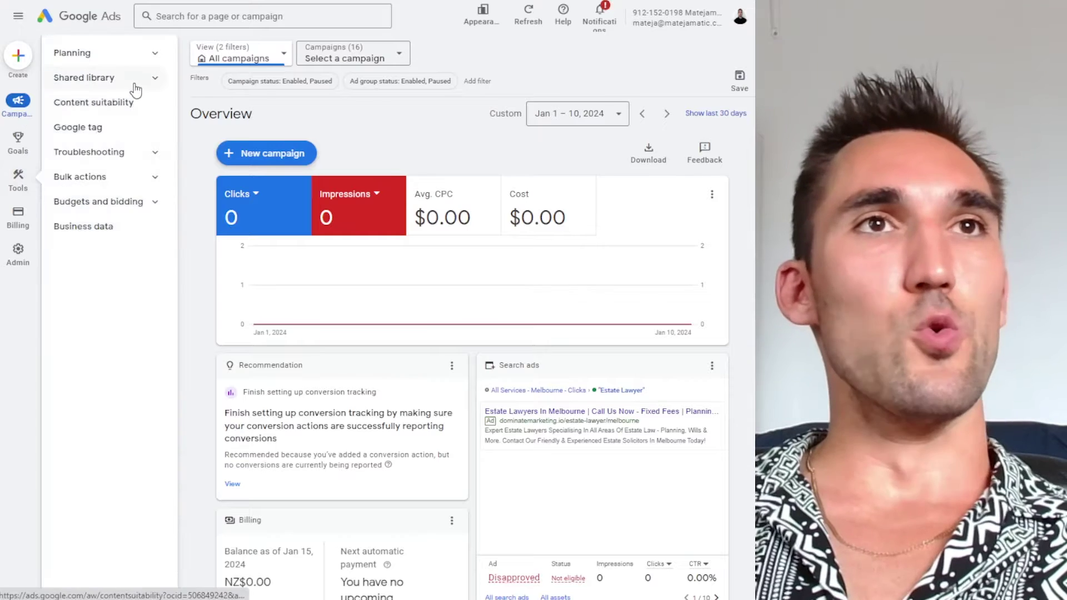
{"action": "left_click", "coordinate": [131, 81]}
{"action": "left_click", "coordinate": [126, 114]}
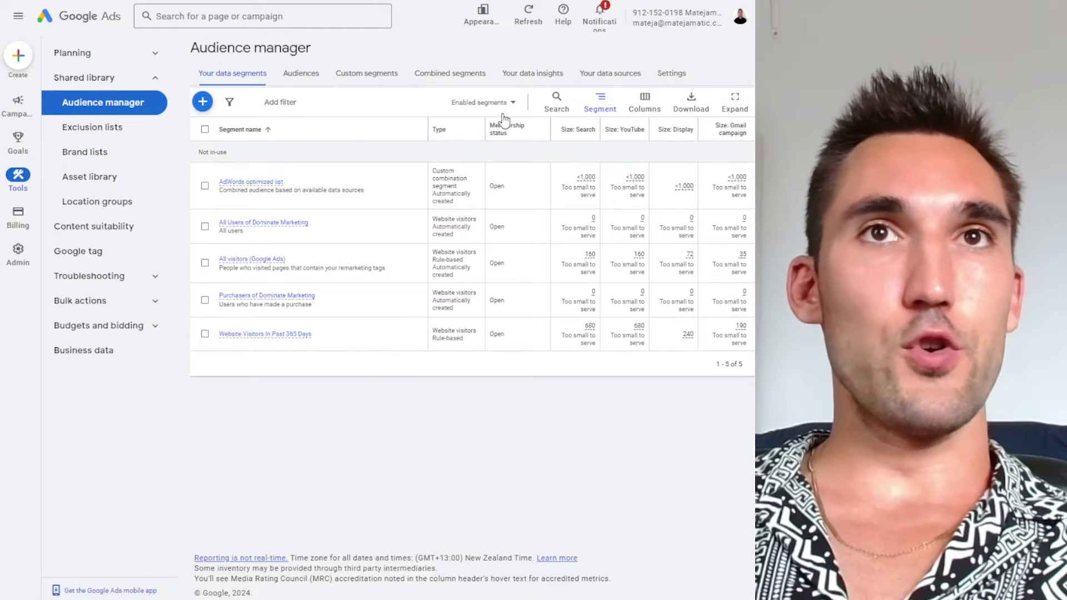
{"action": "left_click", "coordinate": [203, 101]}
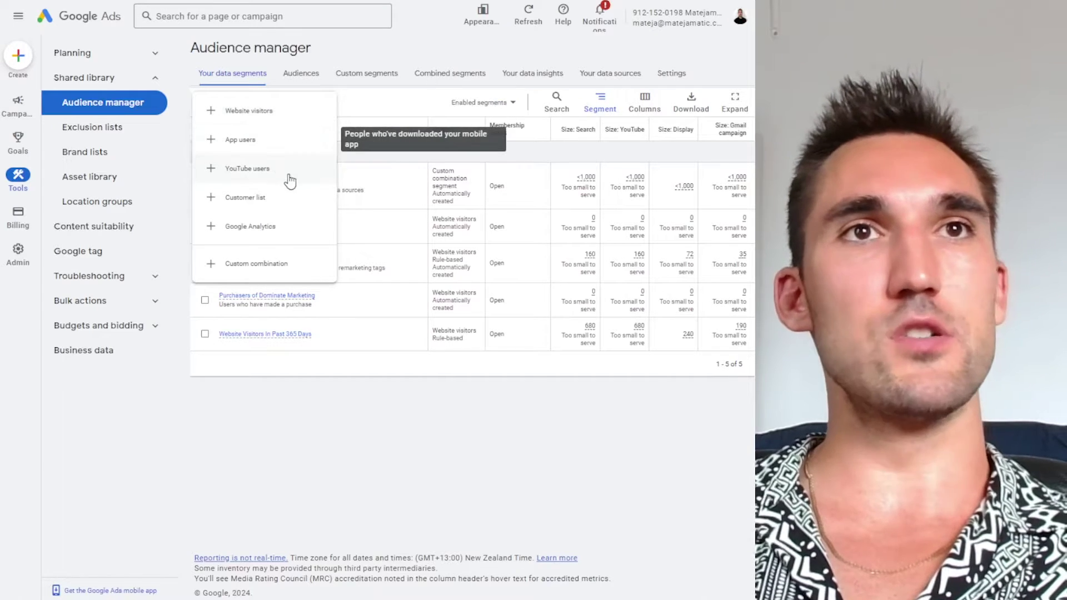
{"action": "left_click", "coordinate": [376, 439]}
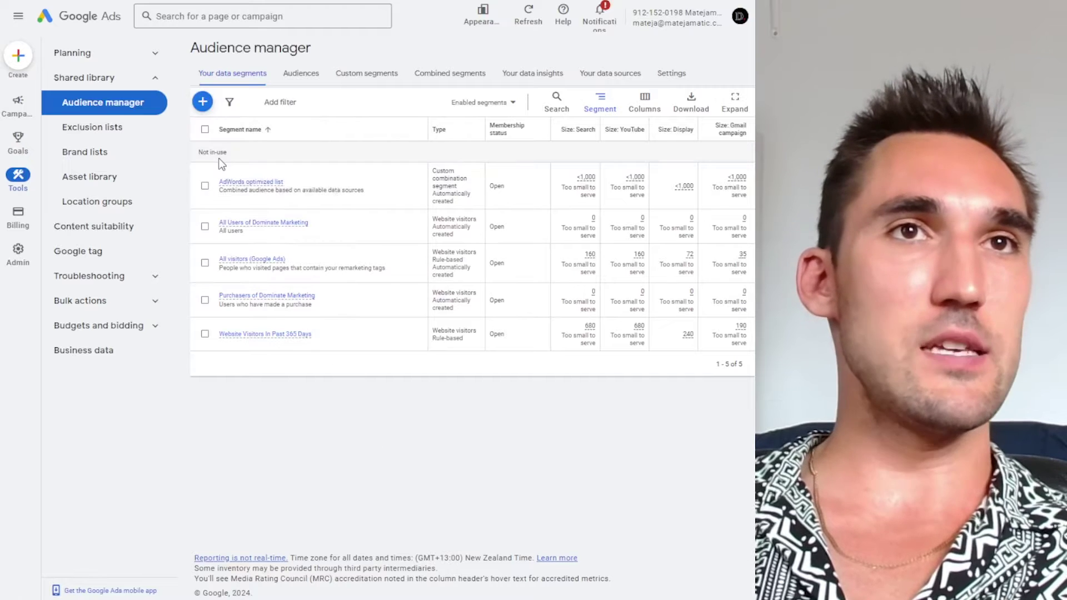
- Start a new website visitors audience segment and name it "Website Visitors"
{"action": "left_click", "coordinate": [203, 101]}
{"action": "left_click", "coordinate": [239, 110]}
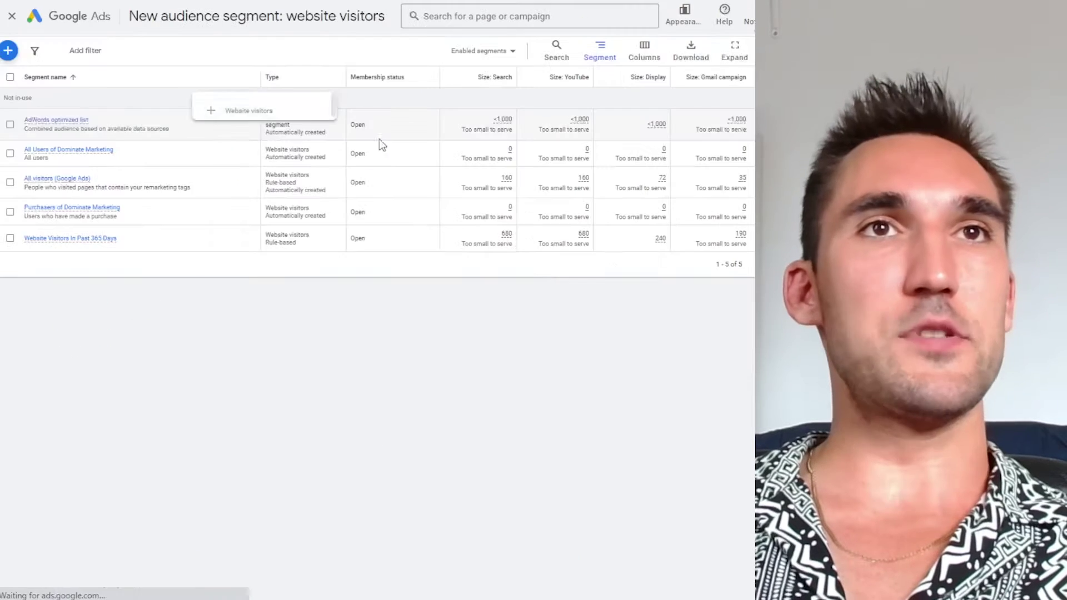
{"action": "left_click", "coordinate": [323, 85]}
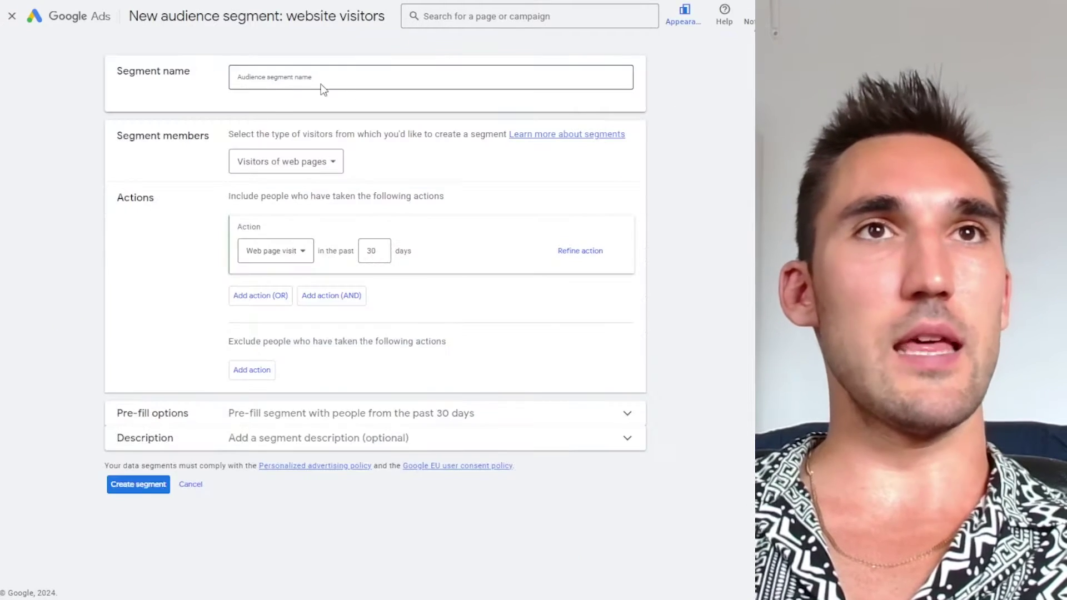
{"action": "type", "text": "Web"}
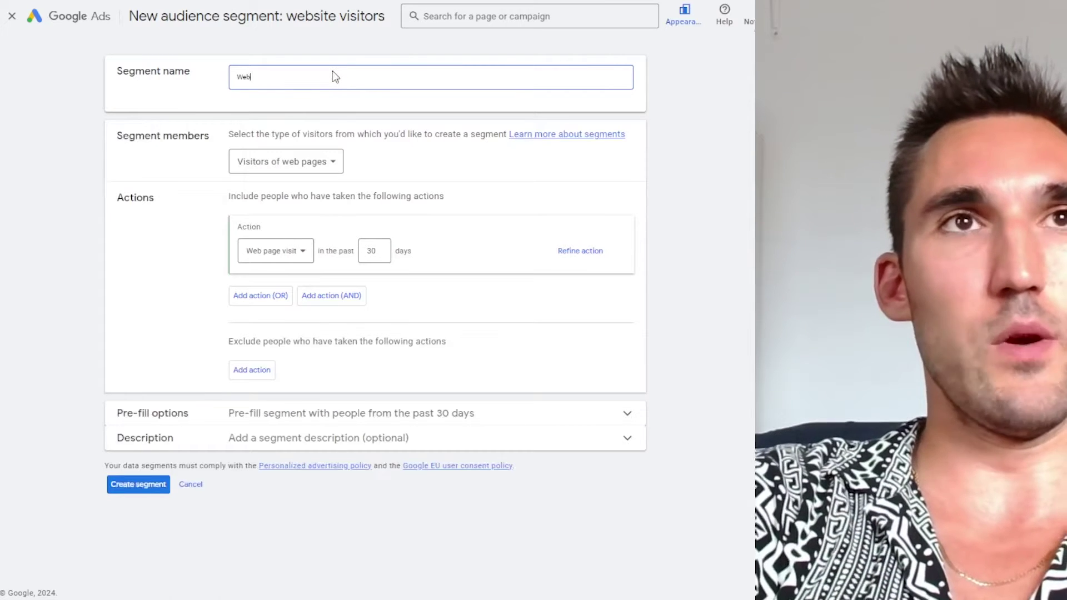
{"action": "type", "text": "site Visitors"}
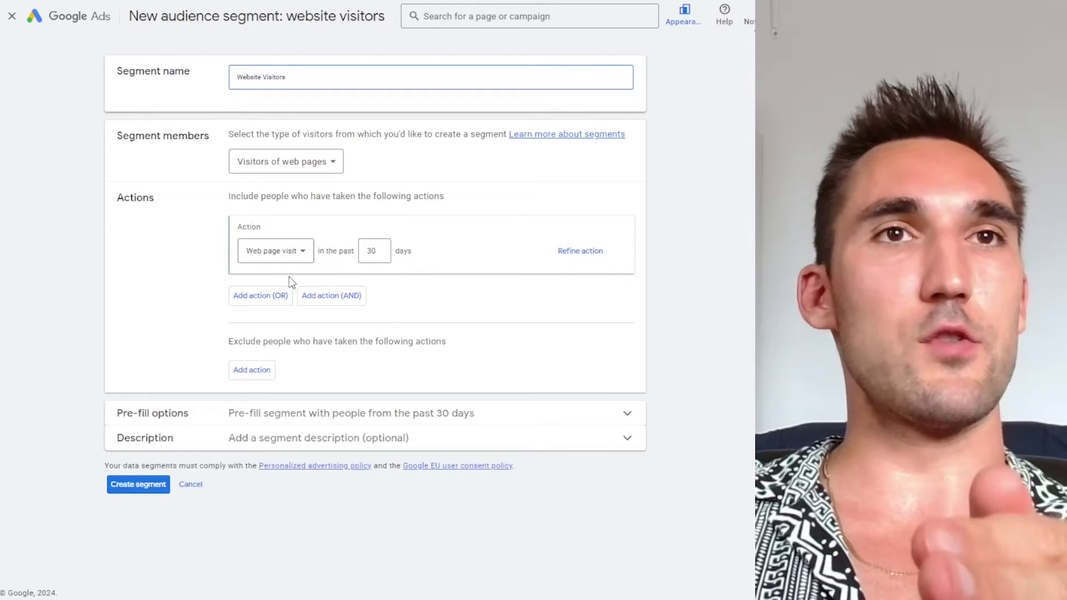
- Keep the segment's included action as Web page visit in the past 30 days
{"action": "left_click", "coordinate": [311, 258]}
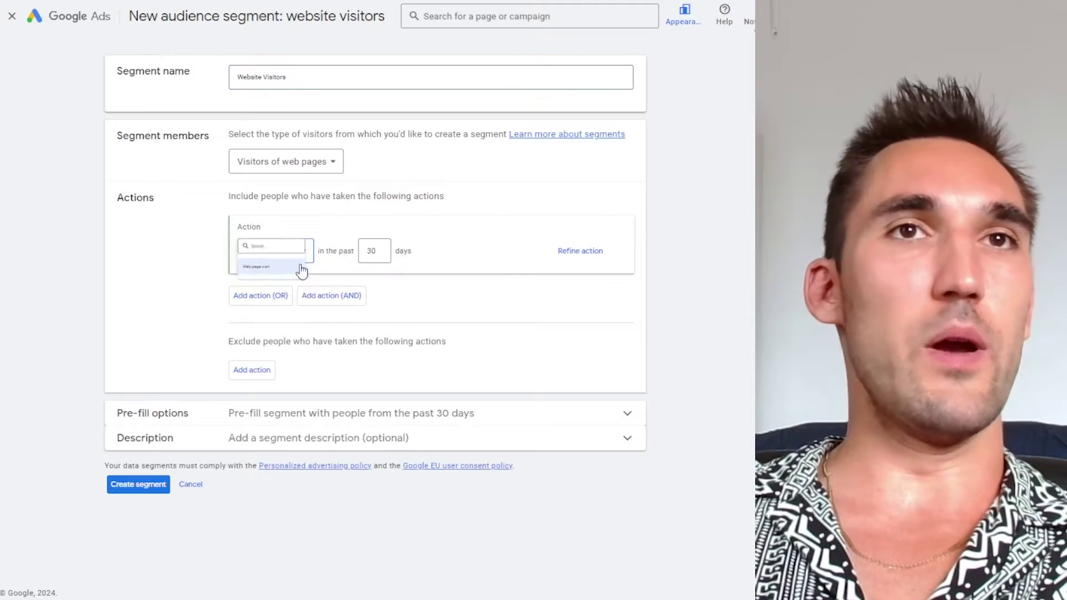
{"action": "left_click", "coordinate": [288, 276]}
{"action": "left_click", "coordinate": [383, 247]}
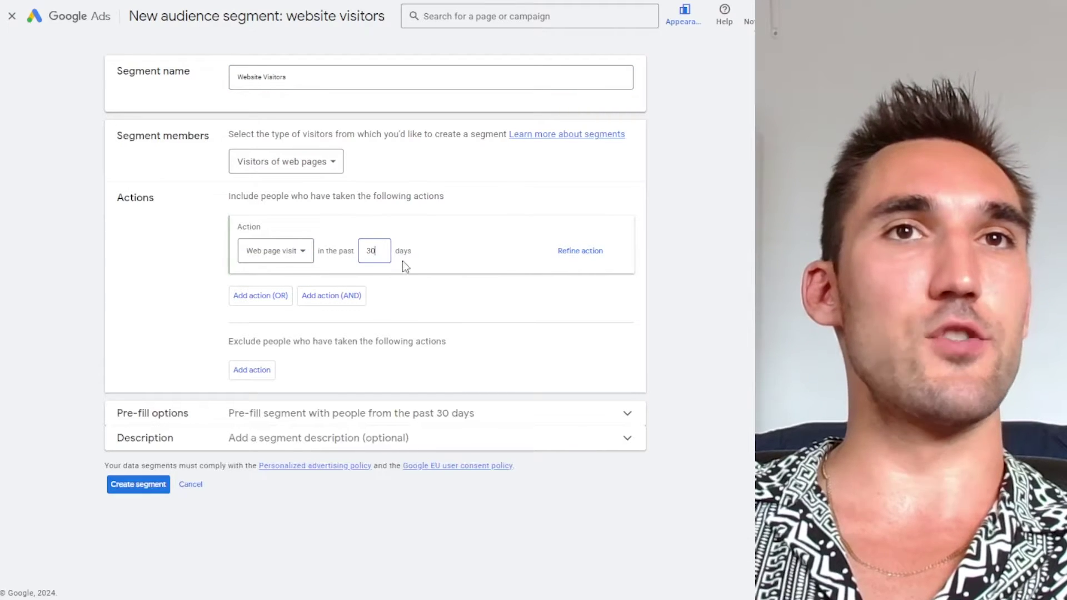
{"action": "left_click", "coordinate": [286, 162]}
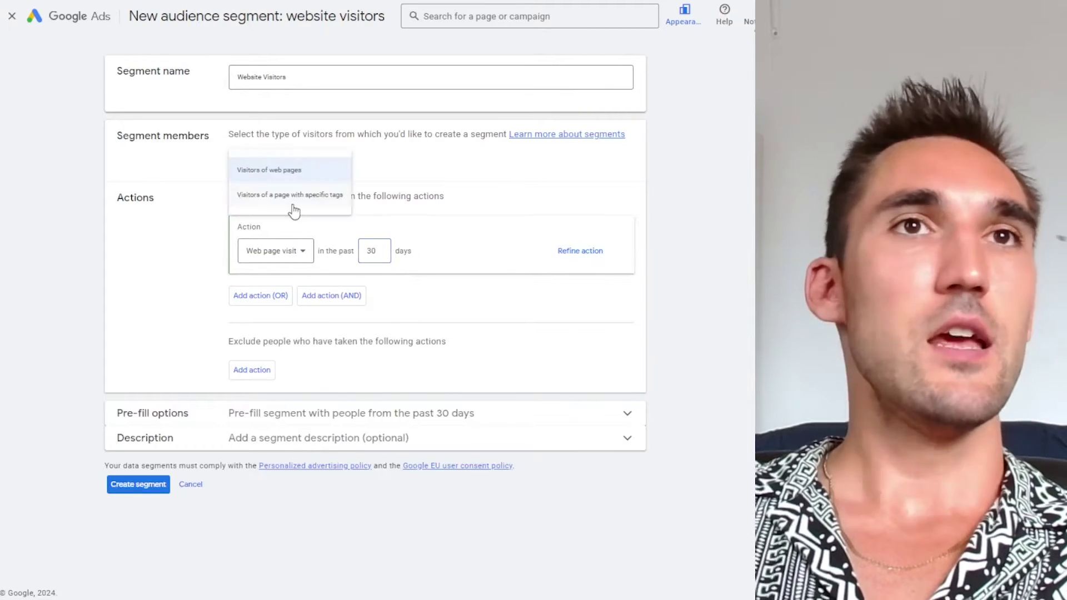
{"action": "left_click", "coordinate": [299, 206]}
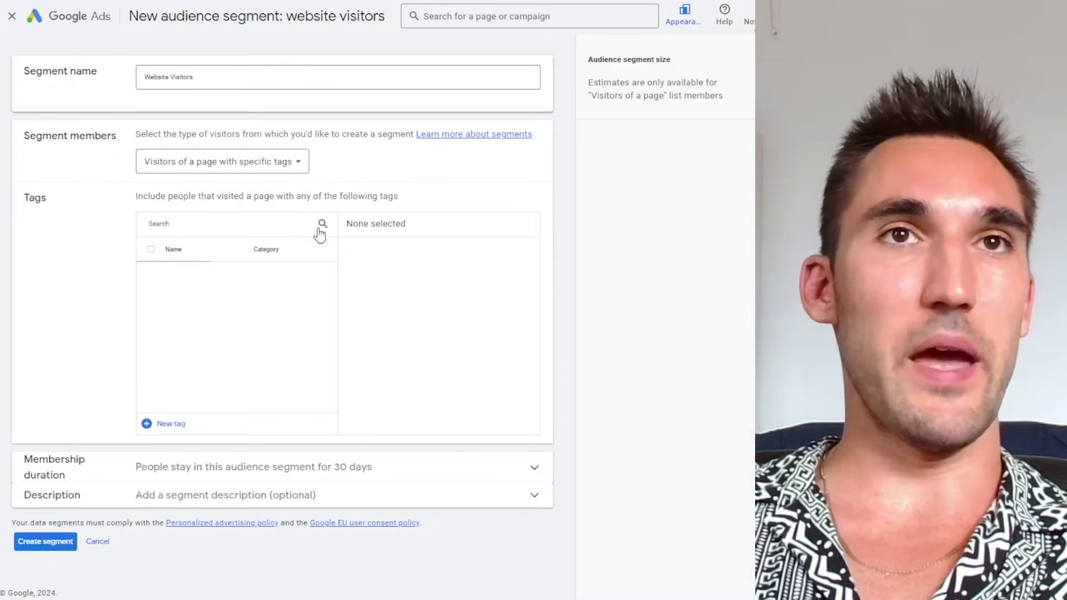
{"action": "left_click", "coordinate": [238, 161]}
{"action": "left_click", "coordinate": [208, 171]}
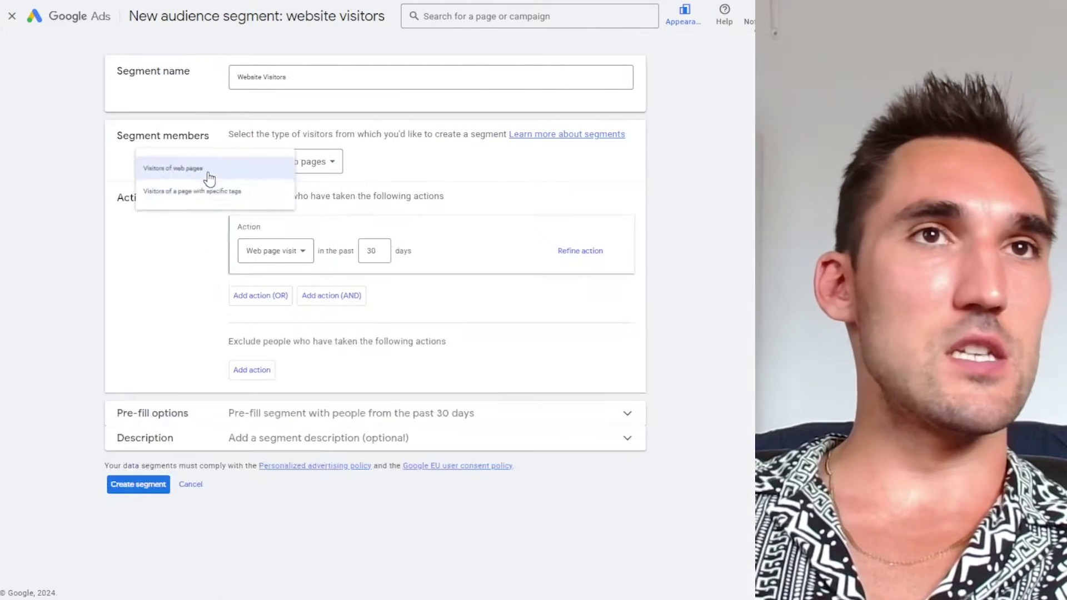
- Refine the web page visit action by adding a "Page URL contains" condition
{"action": "left_click", "coordinate": [578, 250]}
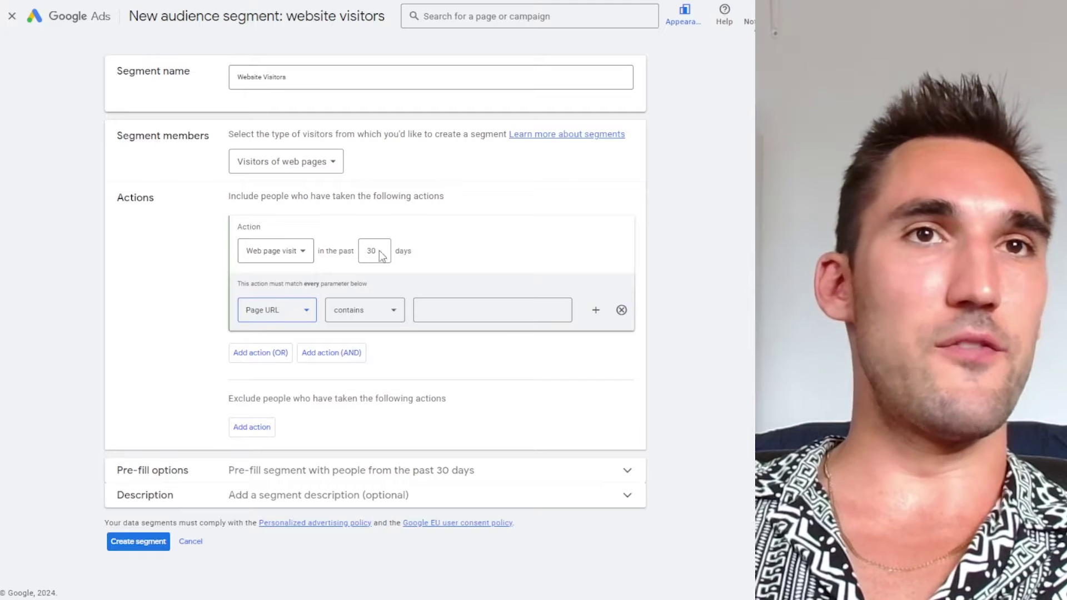
{"action": "left_click", "coordinate": [484, 311]}
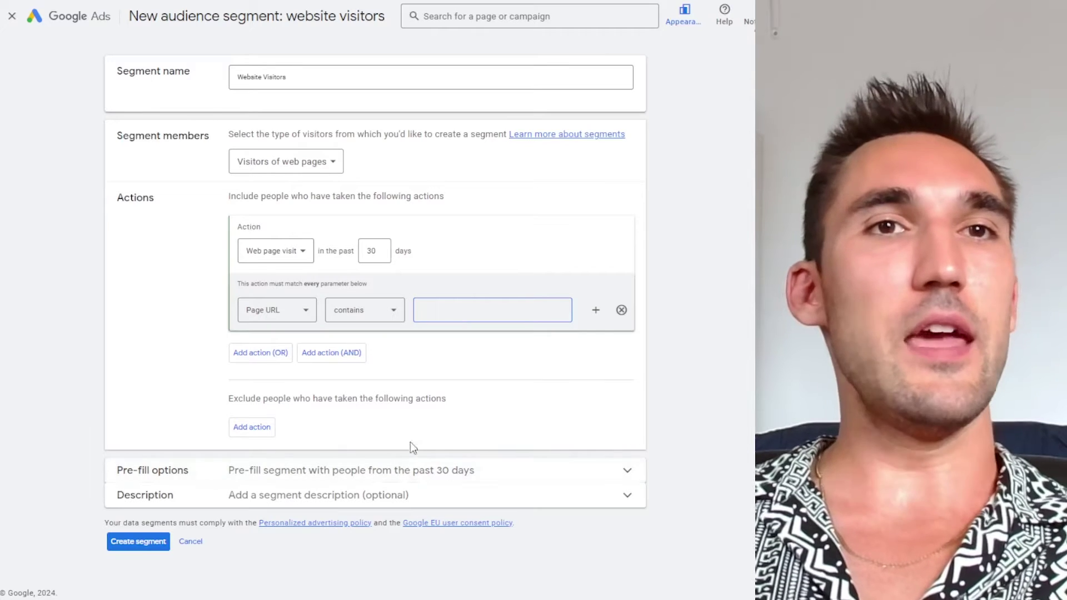
{"action": "double_click", "coordinate": [371, 251]}
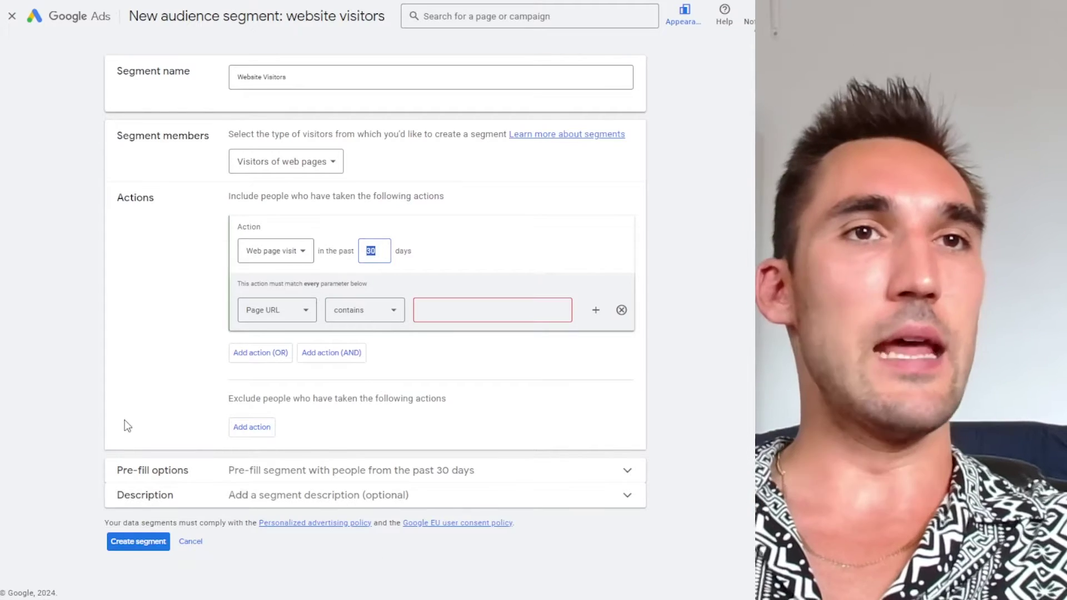
- Expand the pre-fill options and keep pre-filling the segment with people who matched the rules within the past 30 days
{"action": "scroll", "coordinate": [167, 411], "scroll_direction": "down", "scroll_amount": 1}
{"action": "left_click", "coordinate": [176, 401]}
{"action": "left_click", "coordinate": [628, 397]}
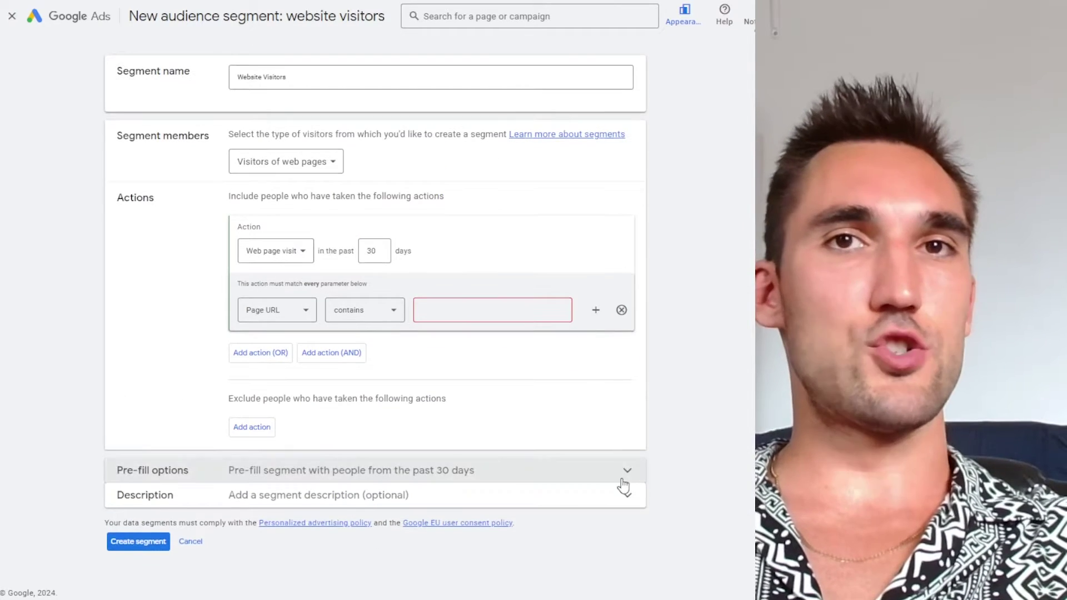
{"action": "left_click", "coordinate": [624, 477]}
{"action": "scroll", "coordinate": [292, 473], "scroll_direction": "down", "scroll_amount": 1}
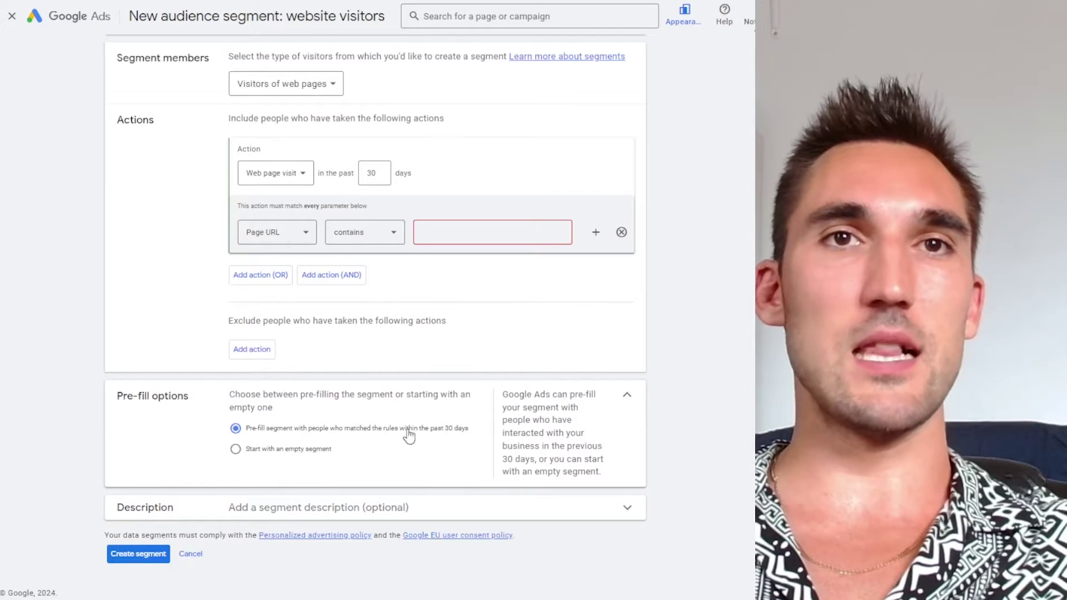
{"action": "left_click", "coordinate": [276, 459]}
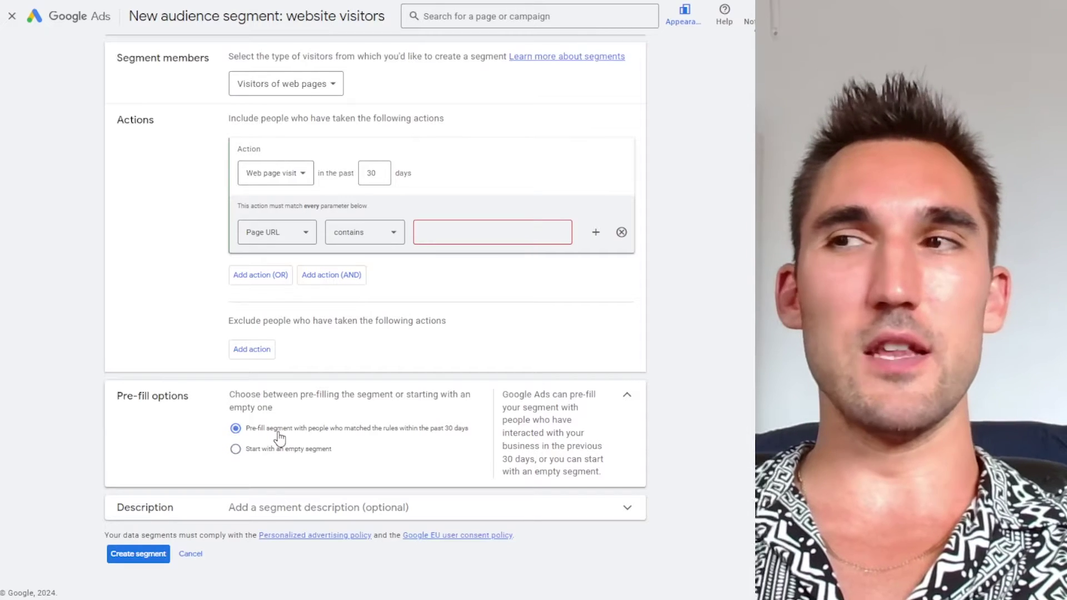
- Reveal the optional description field, leave it blank and create the segment
{"action": "left_click", "coordinate": [276, 507]}
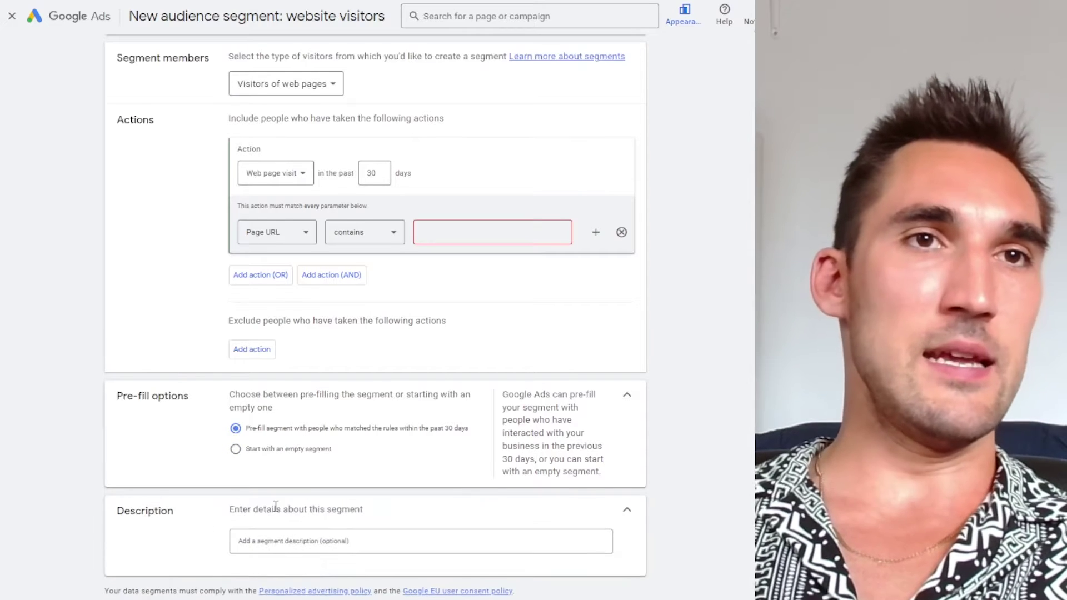
{"action": "scroll", "coordinate": [276, 507], "scroll_direction": "down", "scroll_amount": 1}
{"action": "left_click", "coordinate": [131, 553]}
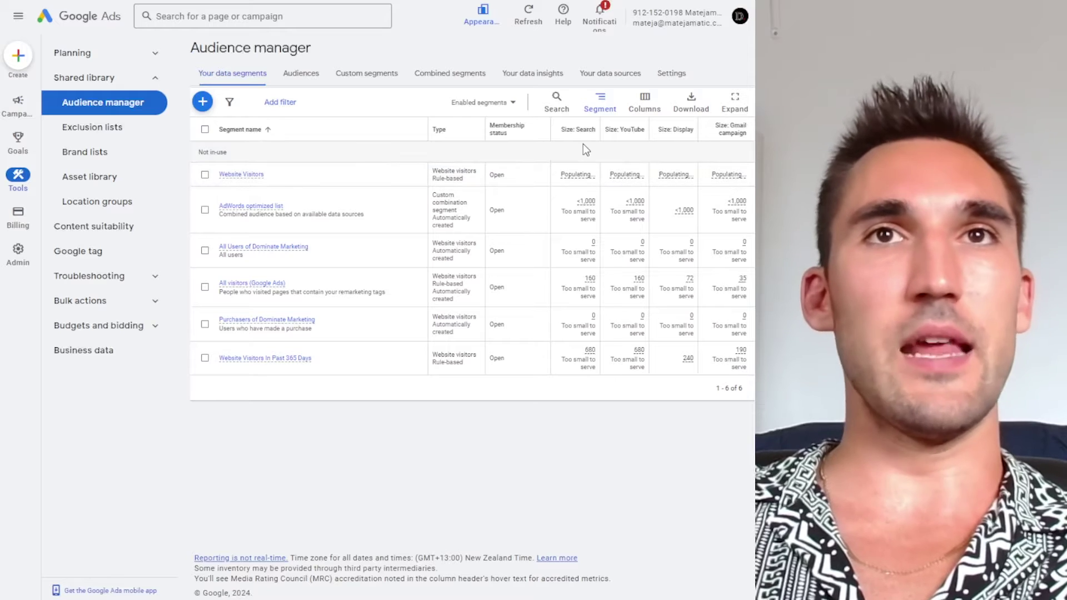
- Review the account's audience data sources and open the details of the Google Ads tag
{"action": "left_click", "coordinate": [610, 73]}
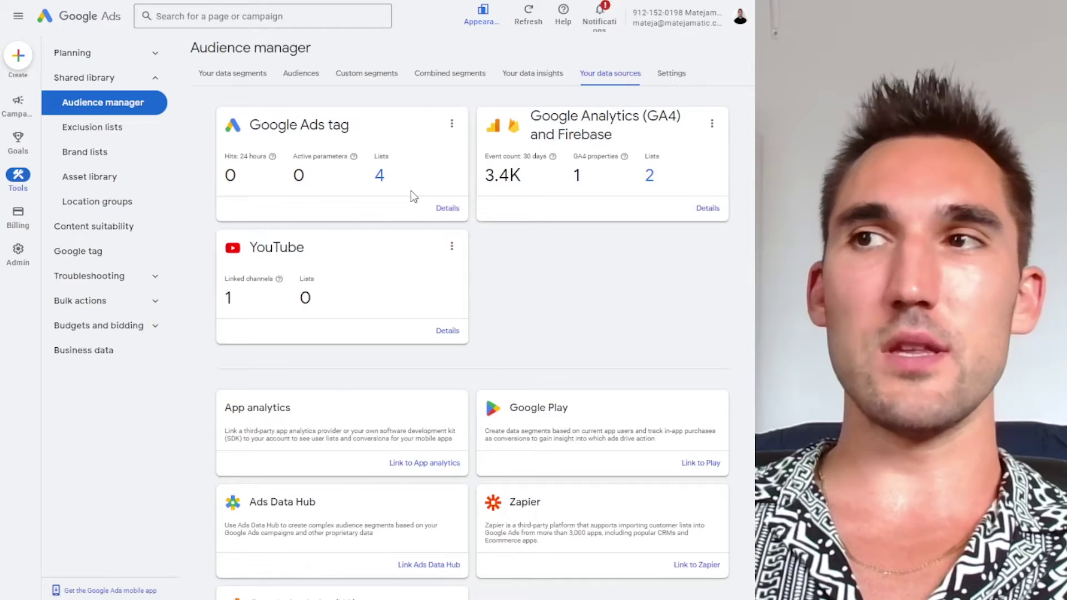
{"action": "scroll", "coordinate": [423, 223], "scroll_direction": "down", "scroll_amount": 3}
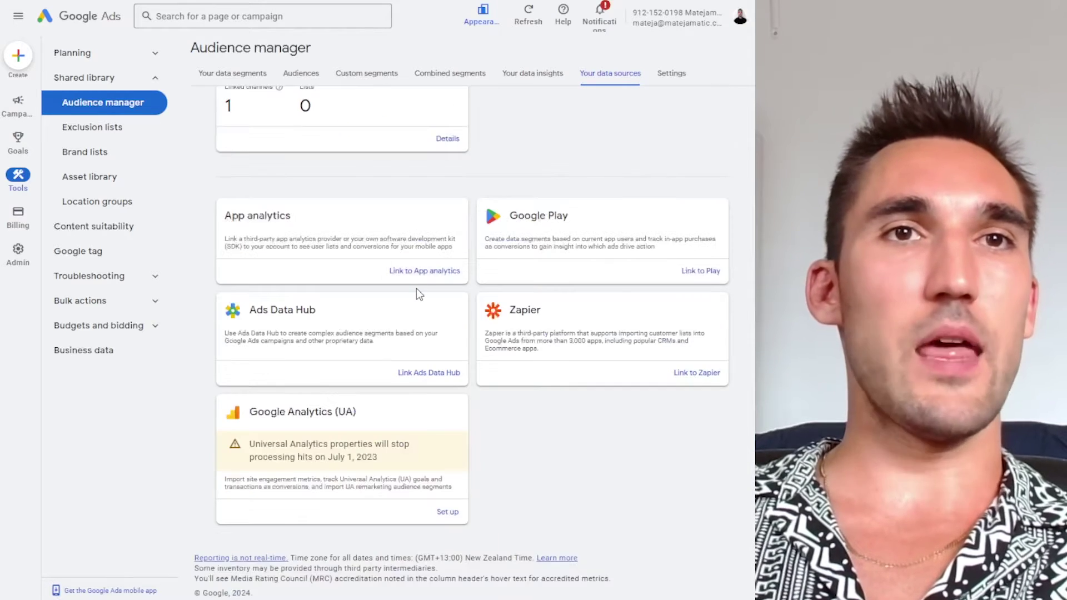
{"action": "scroll", "coordinate": [416, 288], "scroll_direction": "up", "scroll_amount": 3}
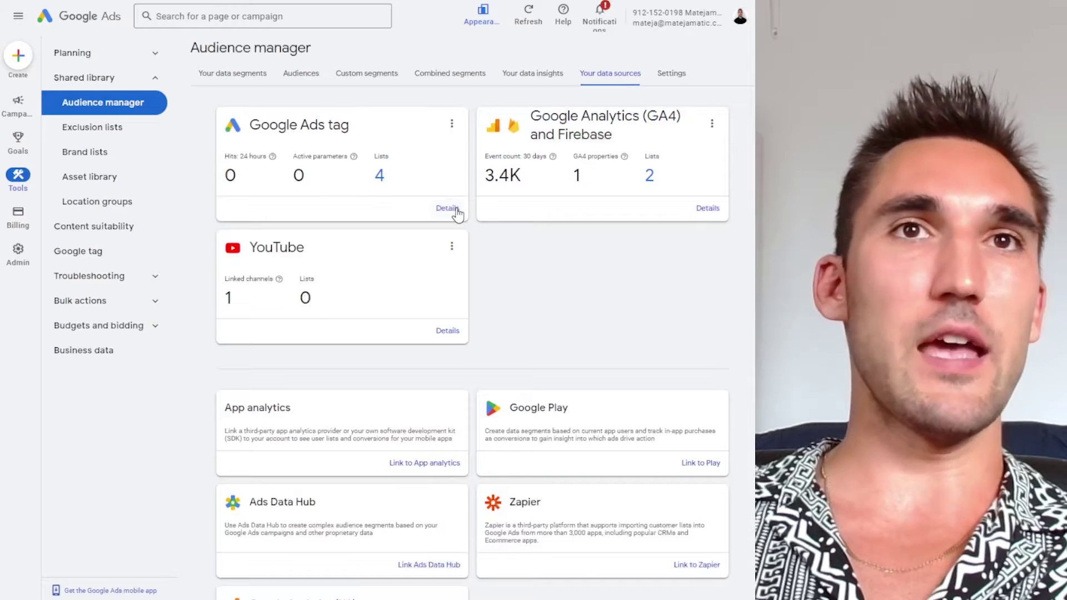
{"action": "left_click_drag", "start_coordinate": [259, 130], "coordinate": [369, 138]}
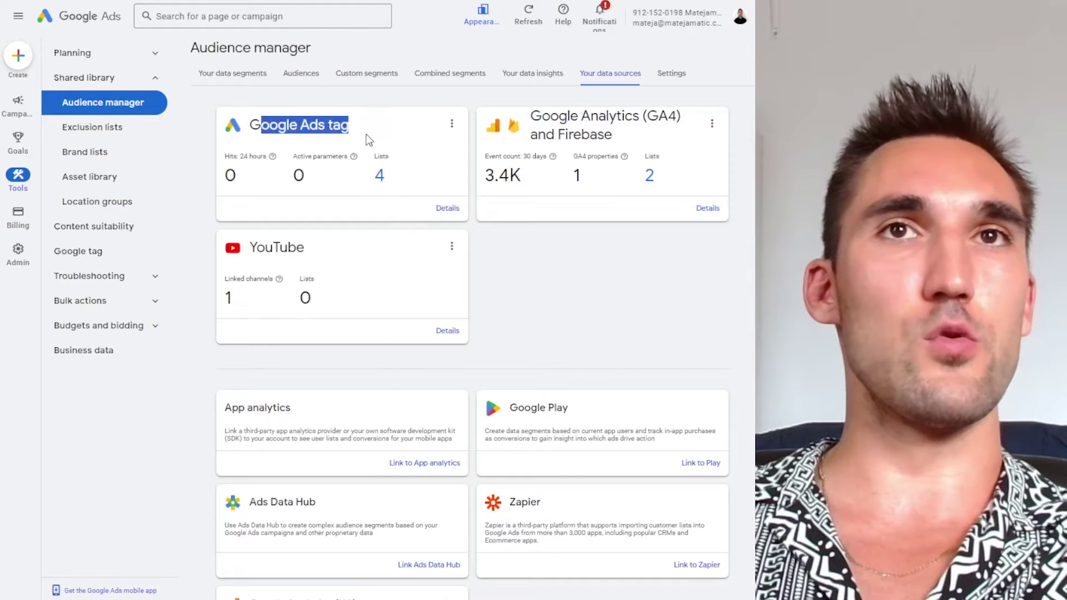
{"action": "left_click", "coordinate": [440, 208]}
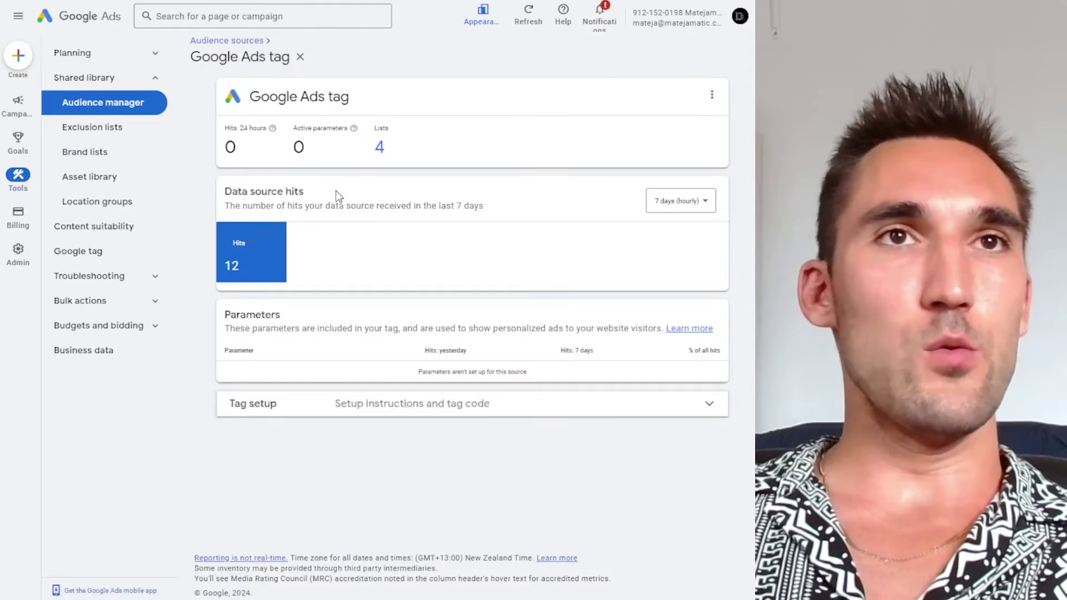
- Expand the Google Ads tag setup and choose to install the tag yourself
{"action": "left_click", "coordinate": [400, 519]}
{"action": "scroll", "coordinate": [389, 434], "scroll_direction": "down", "scroll_amount": 2}
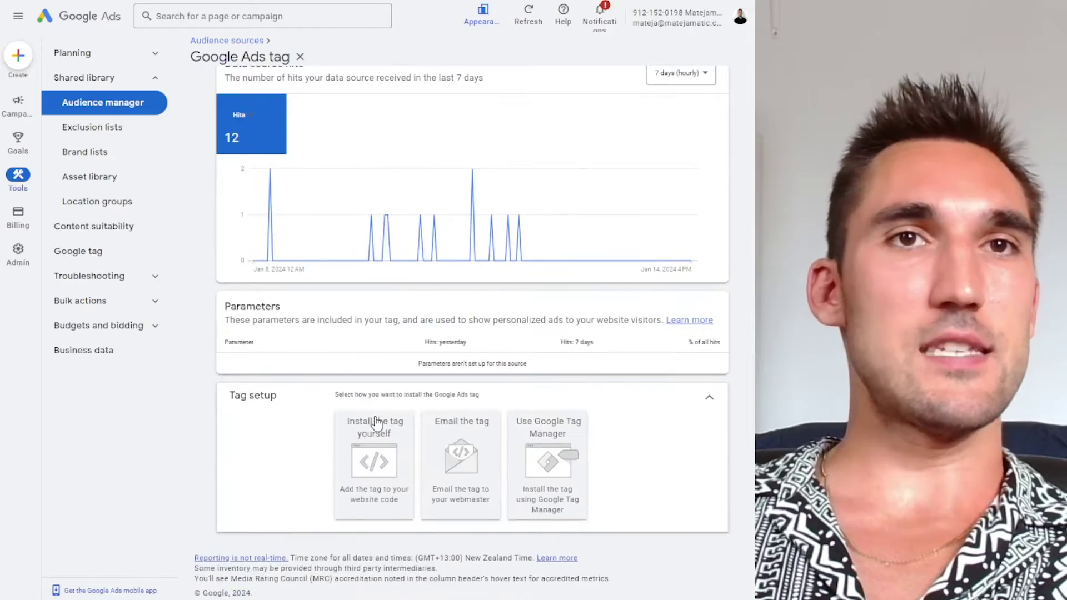
{"action": "left_click", "coordinate": [414, 443]}
{"action": "scroll", "coordinate": [414, 443], "scroll_direction": "down", "scroll_amount": 6}
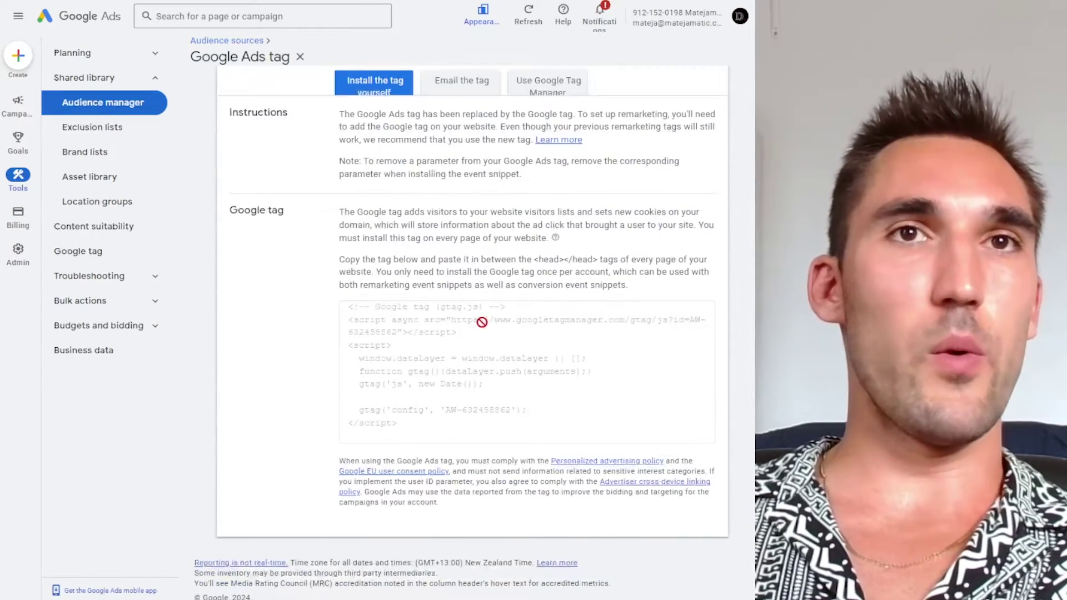
- Select the entire Google tag code snippet in the installation instructions
{"action": "left_click_drag", "start_coordinate": [448, 431], "coordinate": [342, 289]}
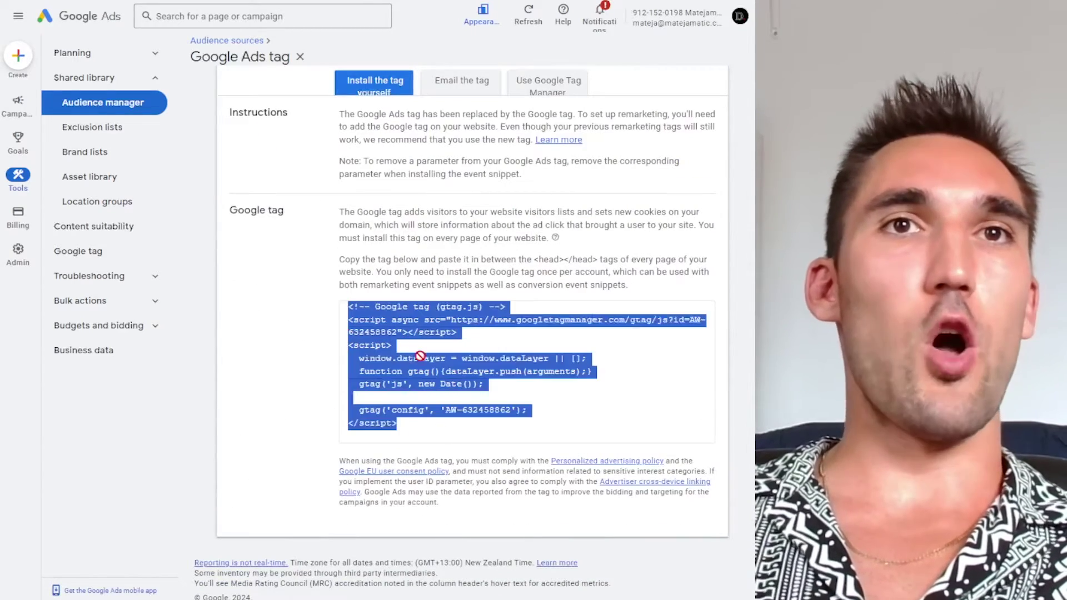
{"action": "scroll", "coordinate": [405, 338], "scroll_direction": "up", "scroll_amount": 3}
{"action": "scroll", "coordinate": [434, 342], "scroll_direction": "down", "scroll_amount": 3}
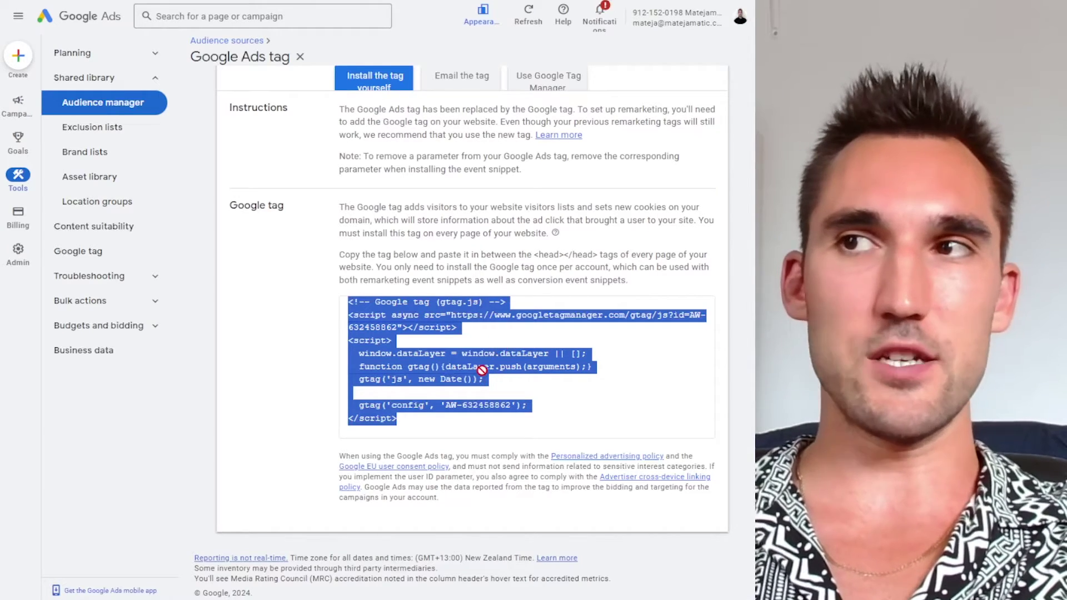
{"action": "left_click", "coordinate": [423, 427]}
{"action": "left_click_drag", "start_coordinate": [410, 424], "coordinate": [309, 292]}
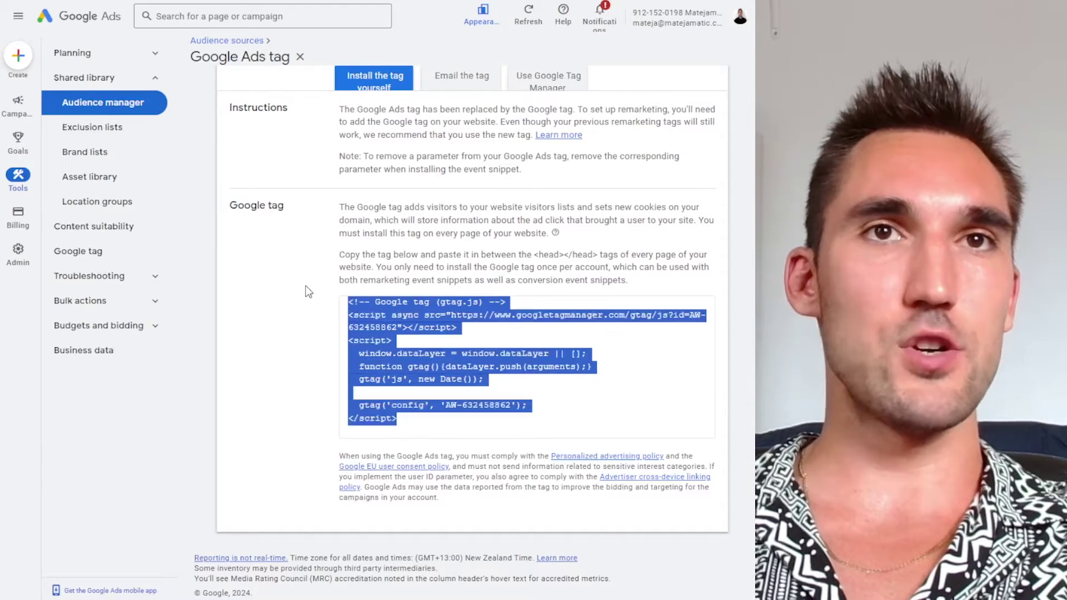
{"action": "left_click_drag", "start_coordinate": [425, 415], "coordinate": [486, 20]}
- Change the tag installation method to Google Tag Manager and select the conversion ID
{"action": "scroll", "coordinate": [567, 358], "scroll_direction": "up", "scroll_amount": 5}
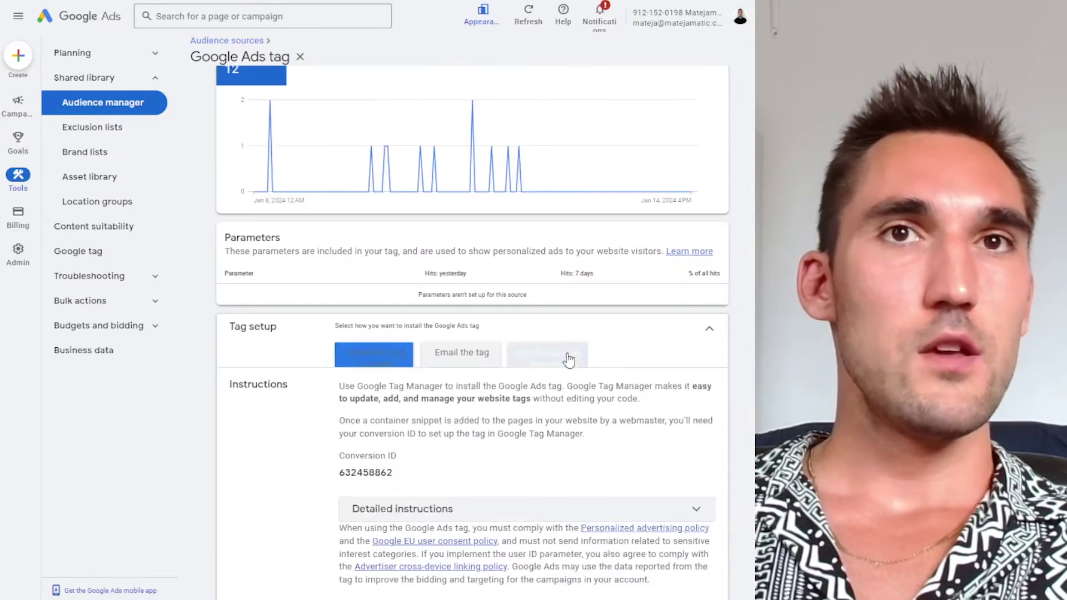
{"action": "left_click", "coordinate": [566, 356]}
{"action": "scroll", "coordinate": [405, 395], "scroll_direction": "down", "scroll_amount": 1}
{"action": "left_click_drag", "start_coordinate": [394, 402], "coordinate": [340, 312]}
{"action": "double_click", "coordinate": [365, 401]}
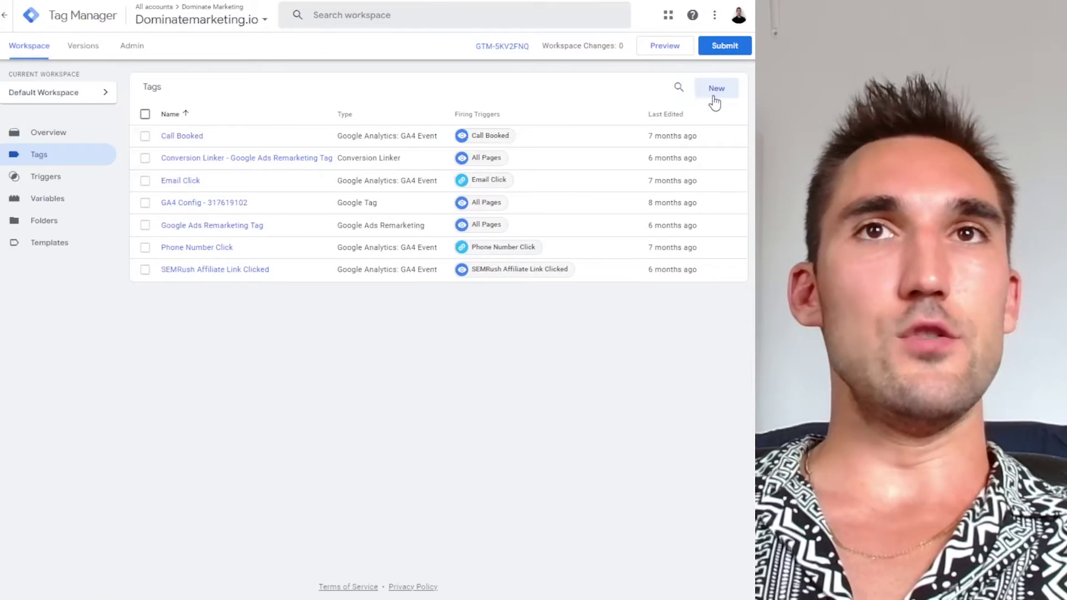
- Create a new tag in the Tag Manager workspace and name it Google Ads Audience
{"action": "left_click", "coordinate": [712, 92]}
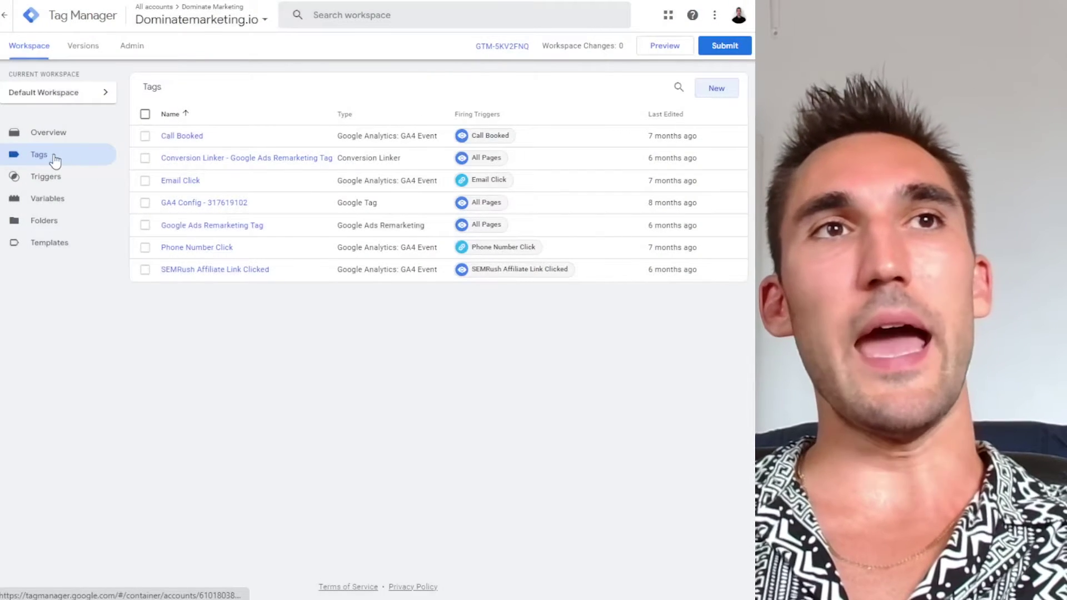
{"action": "left_click", "coordinate": [718, 90]}
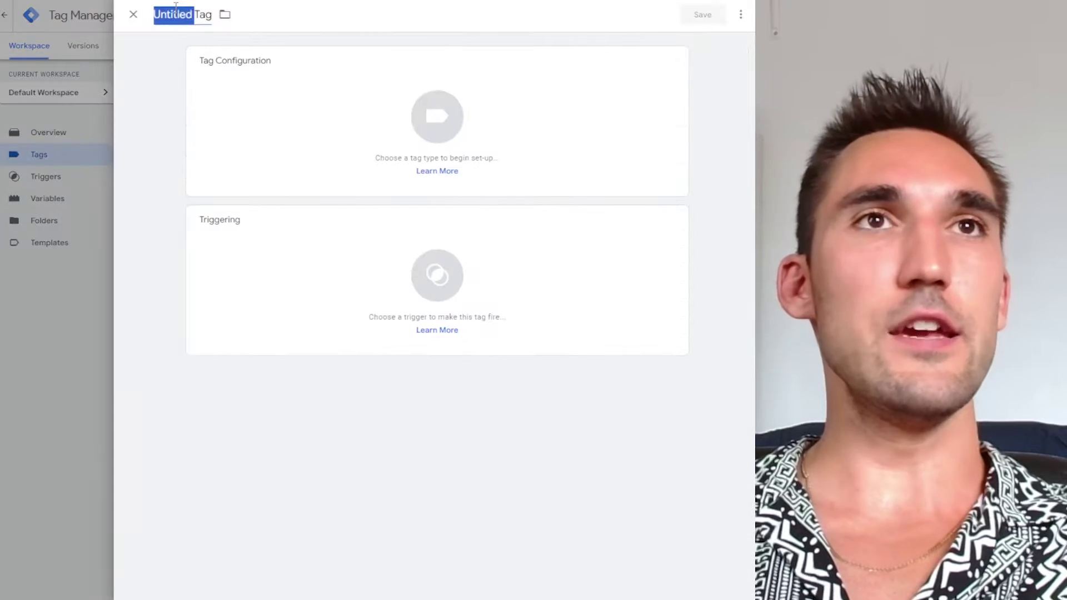
{"action": "type", "text": "Google Ads Audience"}
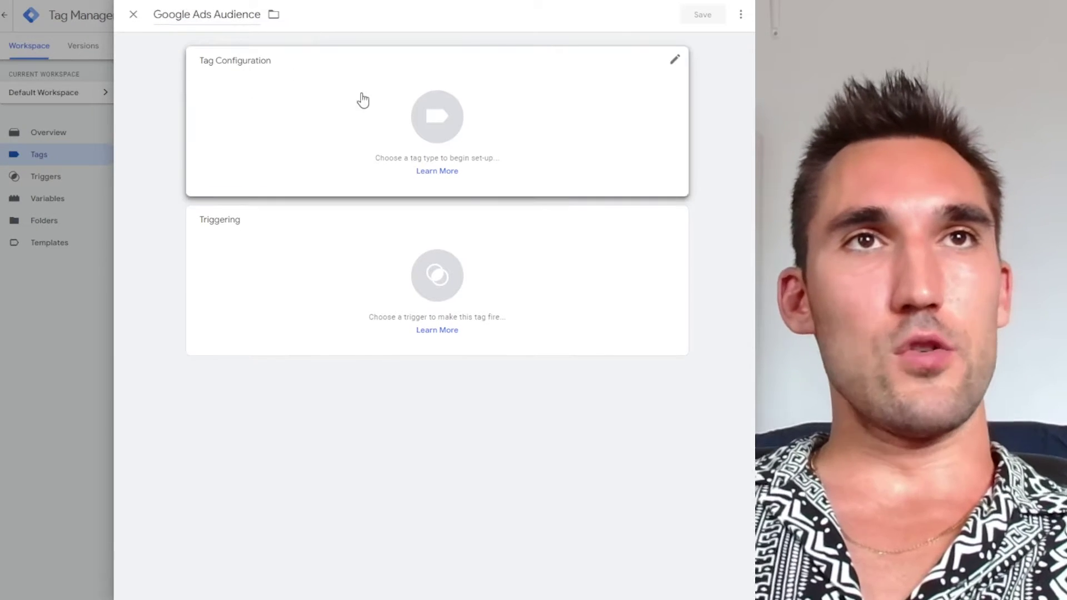
- Set the tag type to Google Ads Remarketing and paste the copied conversion ID into its configuration
{"action": "left_click", "coordinate": [498, 173]}
{"action": "left_click", "coordinate": [510, 143]}
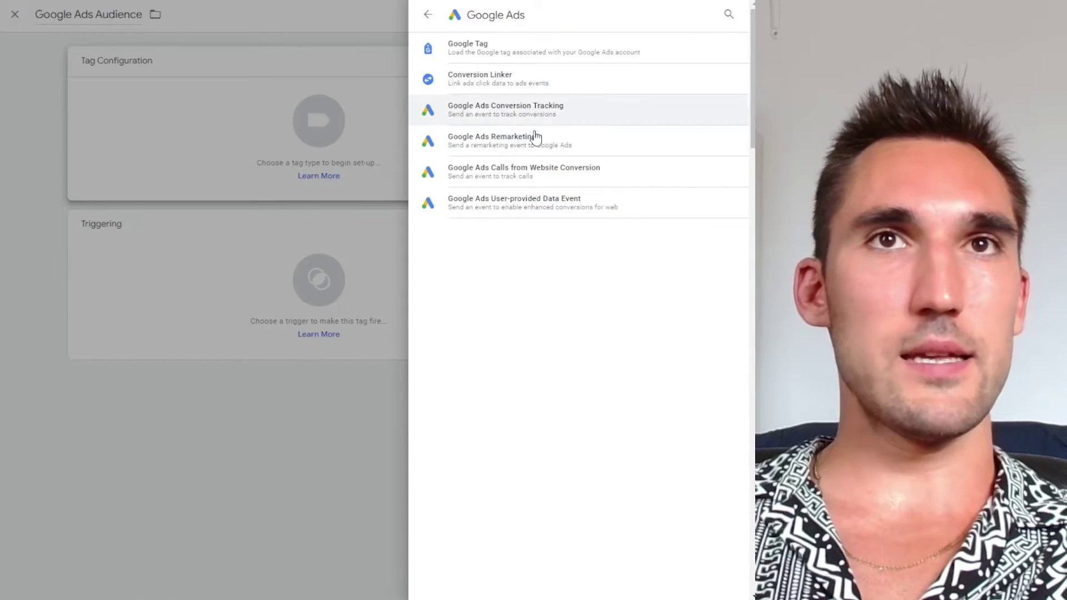
{"action": "left_click", "coordinate": [533, 146]}
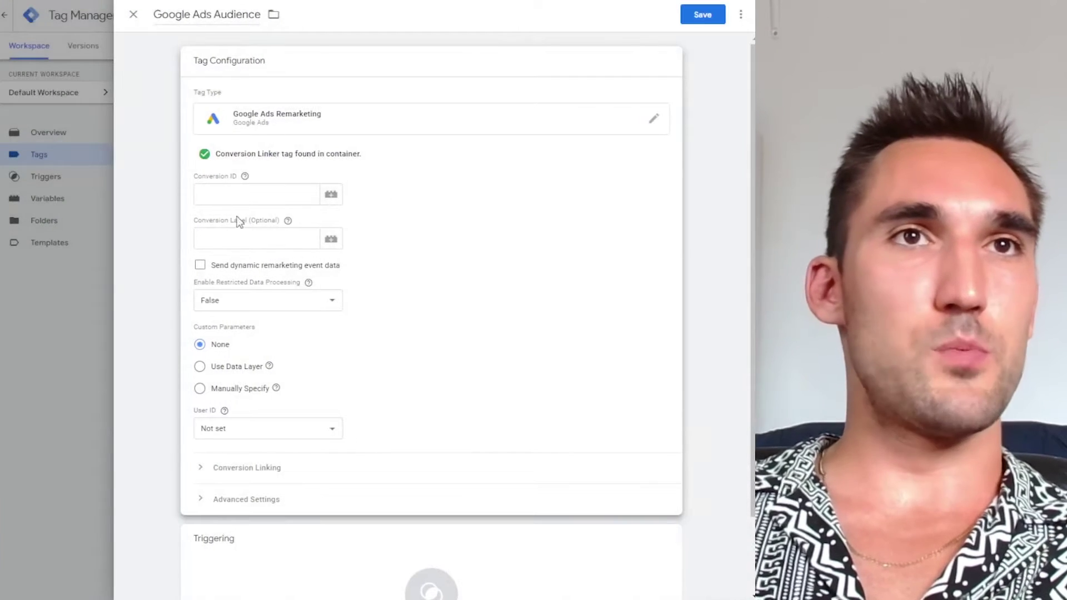
{"action": "key", "text": "ctrl+v"}
- Assign the All Pages trigger to the Google Ads Audience tag and save the tag
{"action": "left_click", "coordinate": [389, 548]}
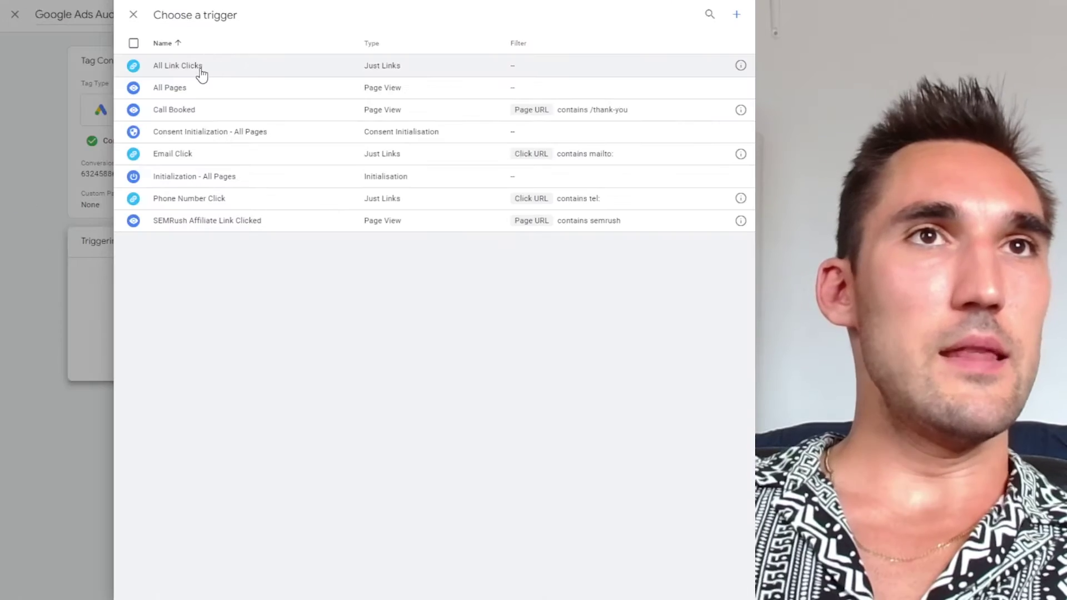
{"action": "left_click", "coordinate": [133, 87]}
{"action": "left_click", "coordinate": [725, 15]}
{"action": "left_click", "coordinate": [713, 16]}
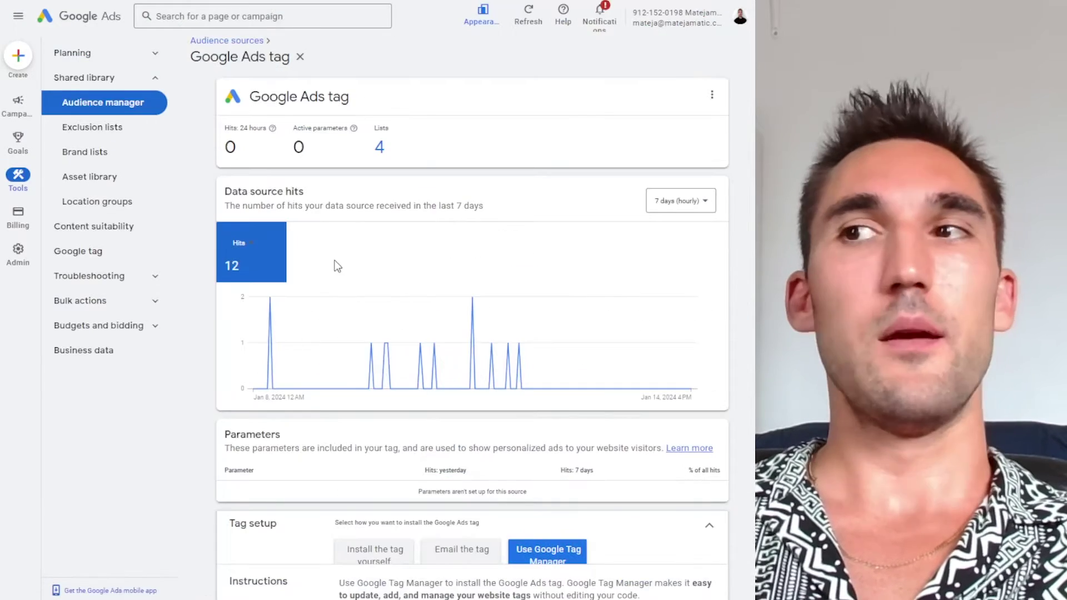
- Switch back to Google Ads and open the Free 14 Days Offer - Maximize Conversions campaign from the campaign list
{"action": "scroll", "coordinate": [413, 288], "scroll_direction": "down", "scroll_amount": 4}
{"action": "scroll", "coordinate": [414, 288], "scroll_direction": "up", "scroll_amount": 4}
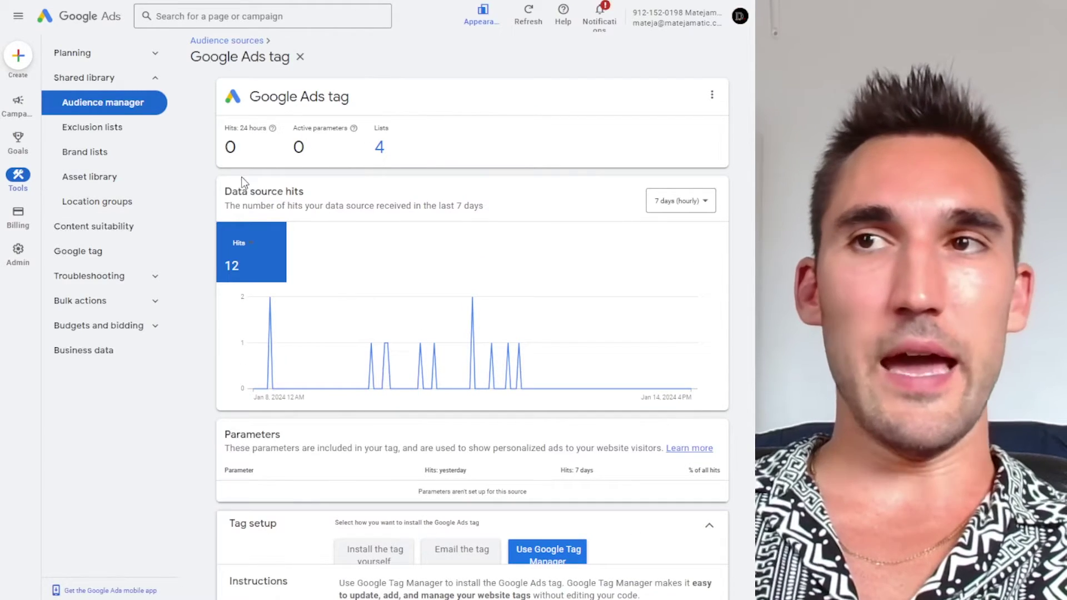
{"action": "mouse_move", "coordinate": [17, 104]}
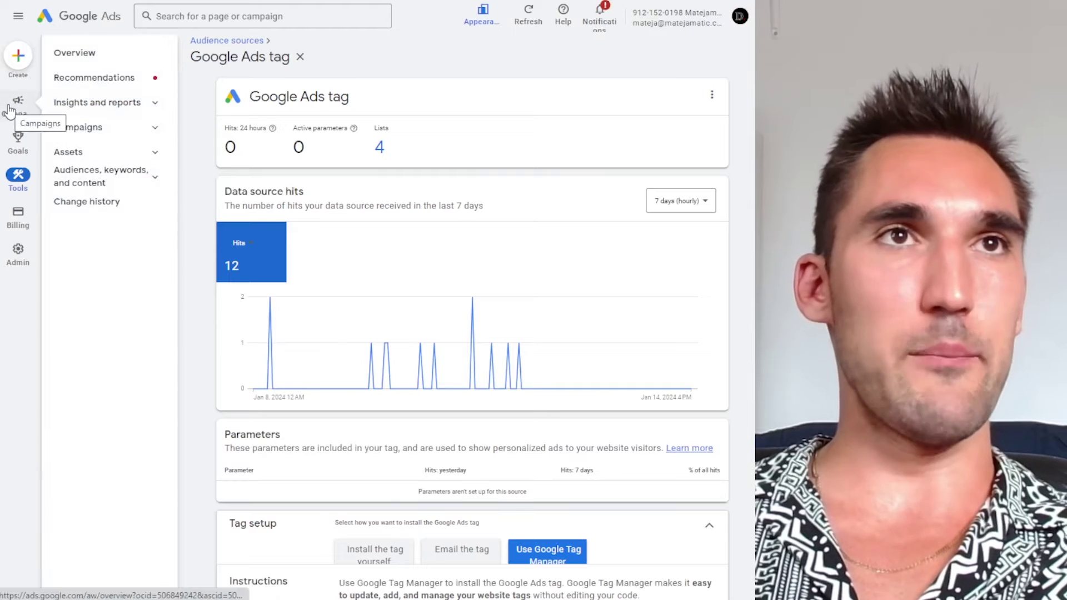
{"action": "left_click", "coordinate": [8, 112]}
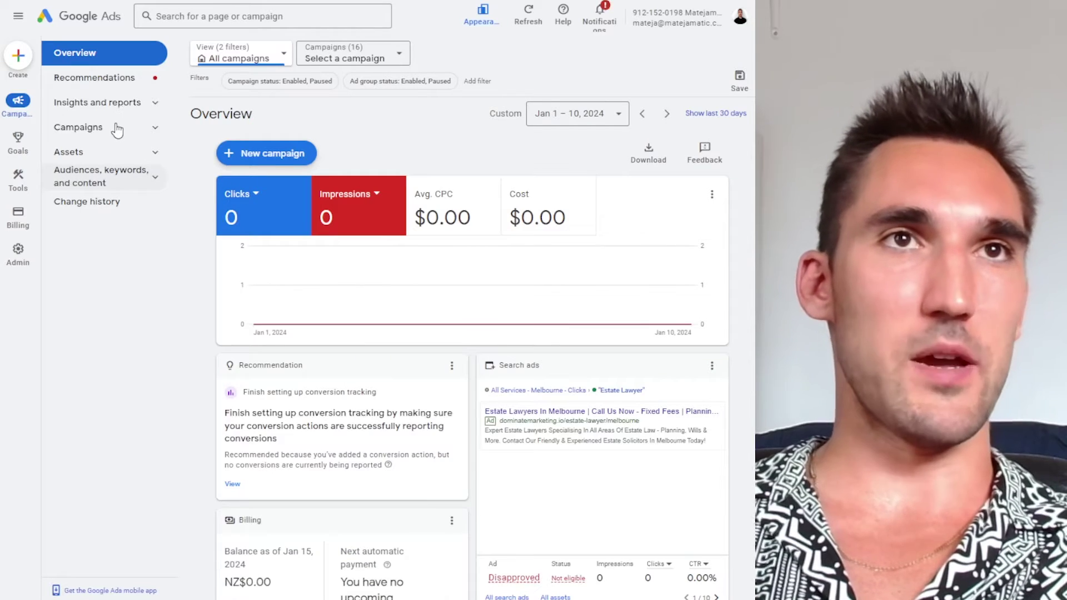
{"action": "left_click", "coordinate": [93, 131]}
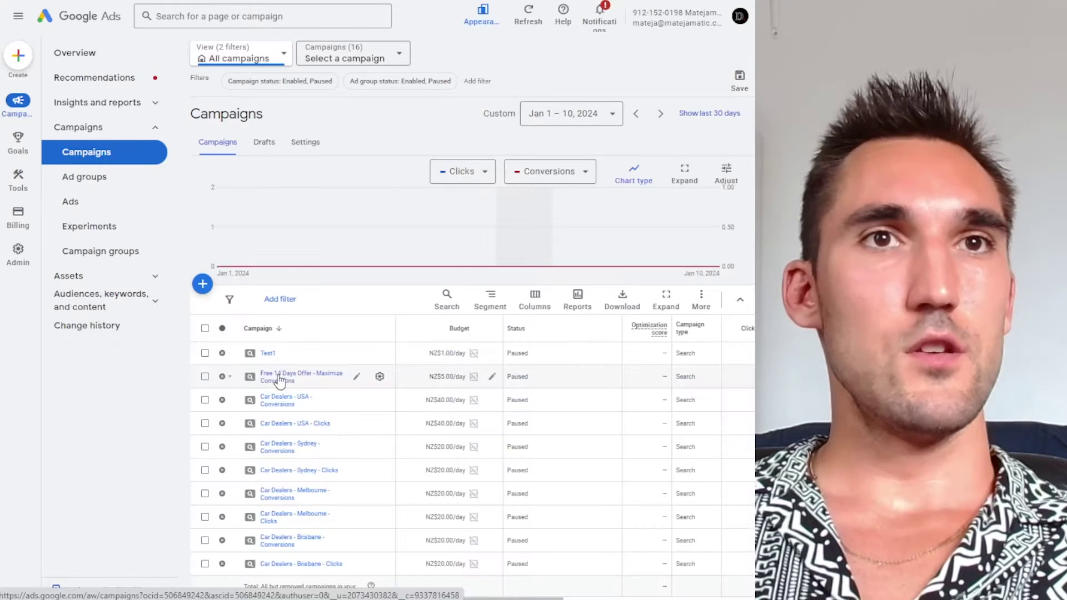
{"action": "left_click", "coordinate": [307, 385]}
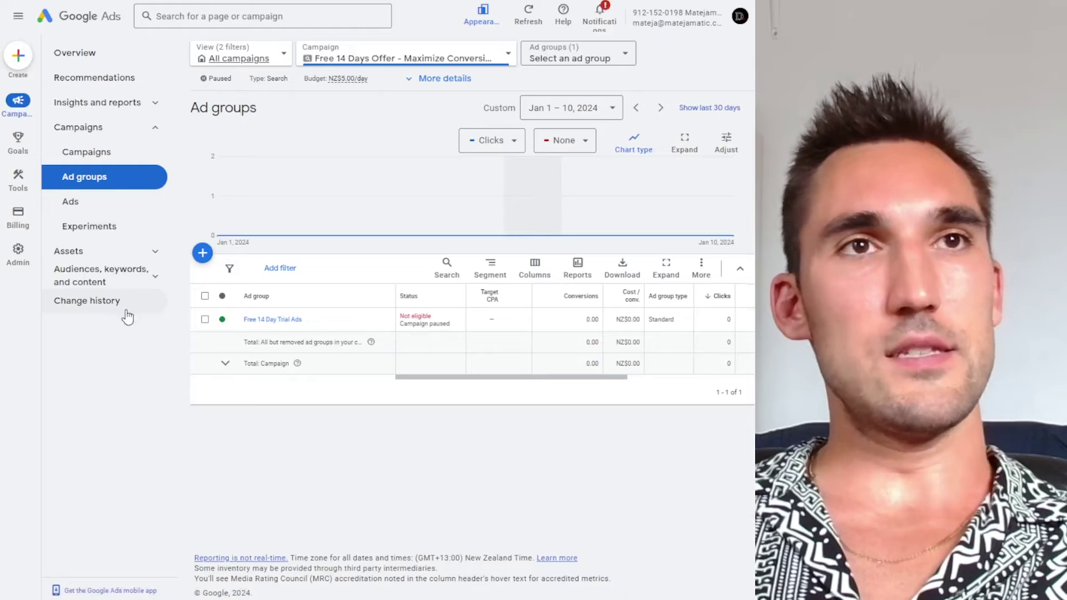
- Go to the campaign's audiences and start adding audience segments at the campaign level
{"action": "left_click", "coordinate": [120, 285]}
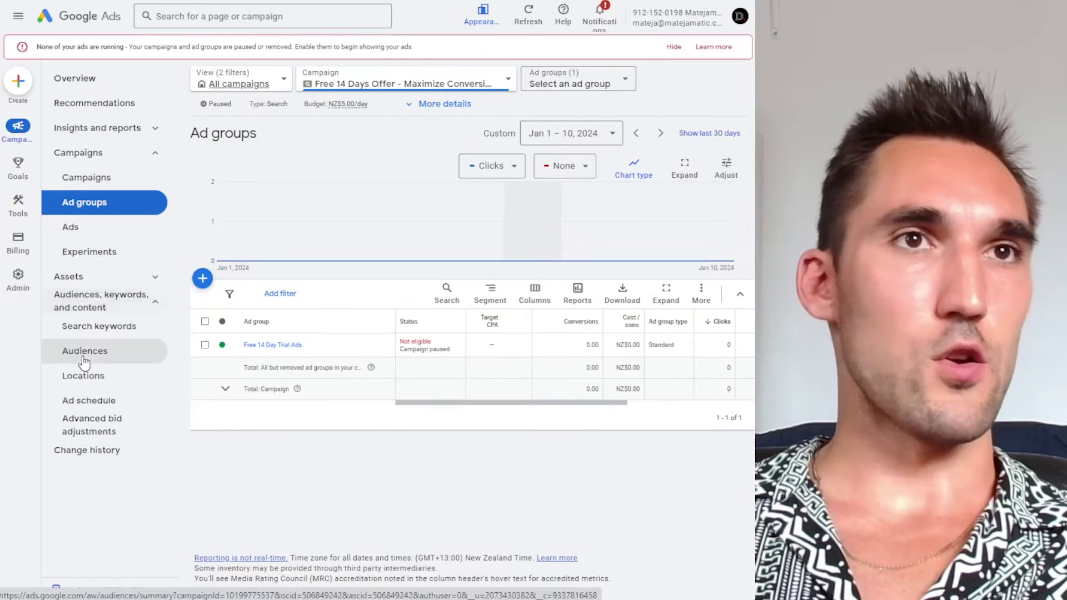
{"action": "left_click", "coordinate": [83, 350]}
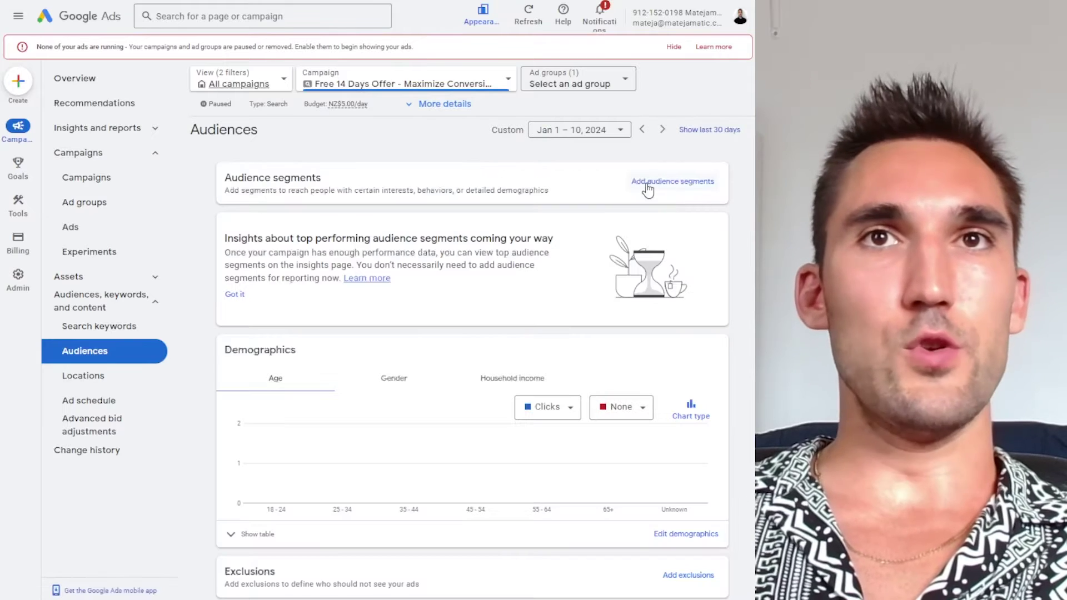
{"action": "left_click", "coordinate": [685, 189]}
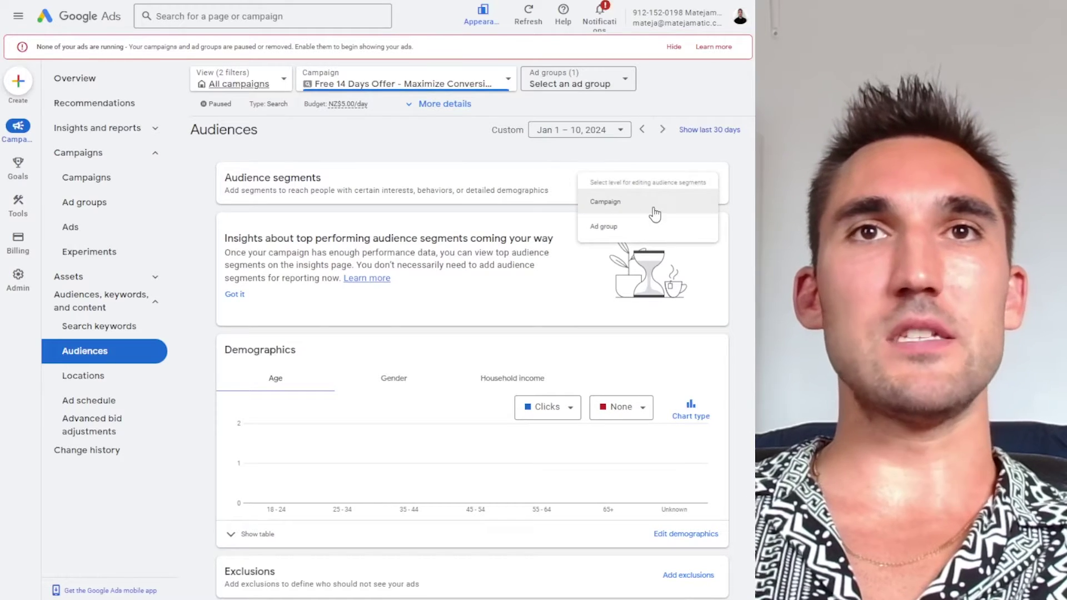
{"action": "left_click", "coordinate": [643, 210]}
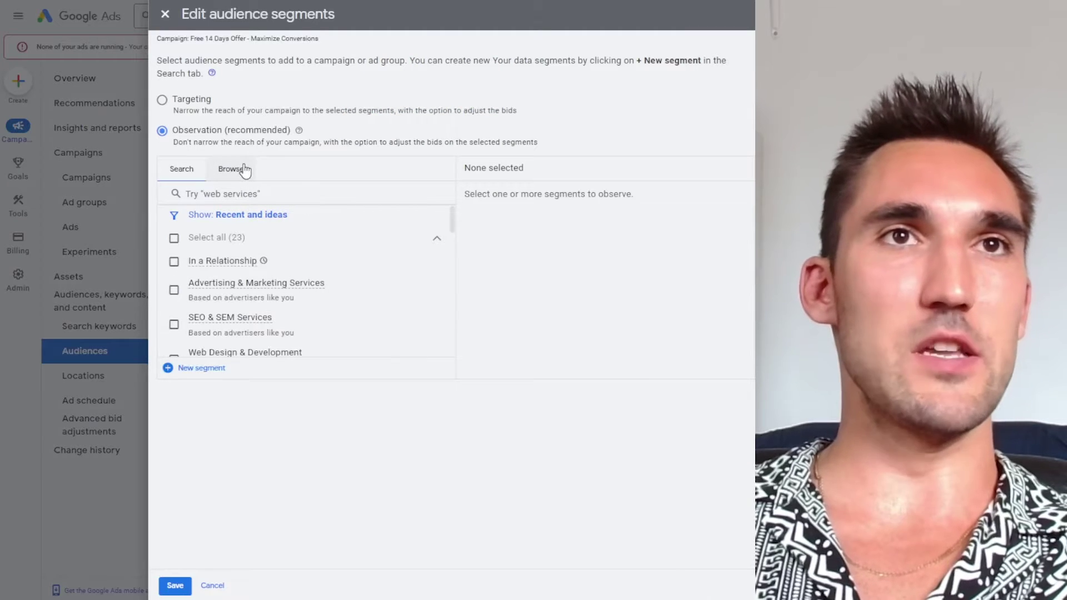
- Browse the segments of people who interacted with the business and select the Website Visitors segment
{"action": "left_click", "coordinate": [245, 171]}
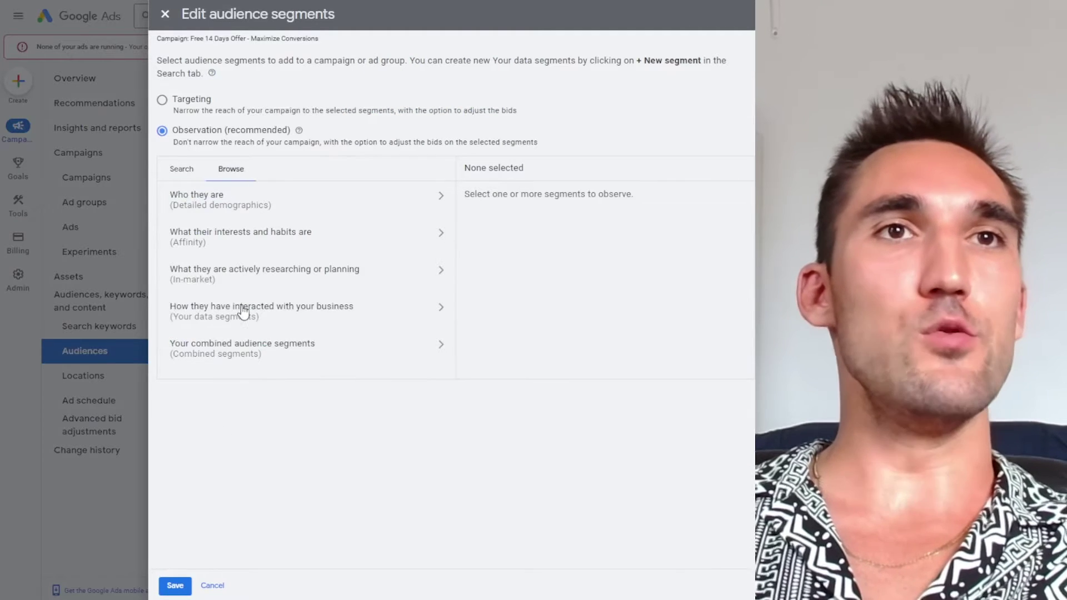
{"action": "left_click", "coordinate": [222, 312]}
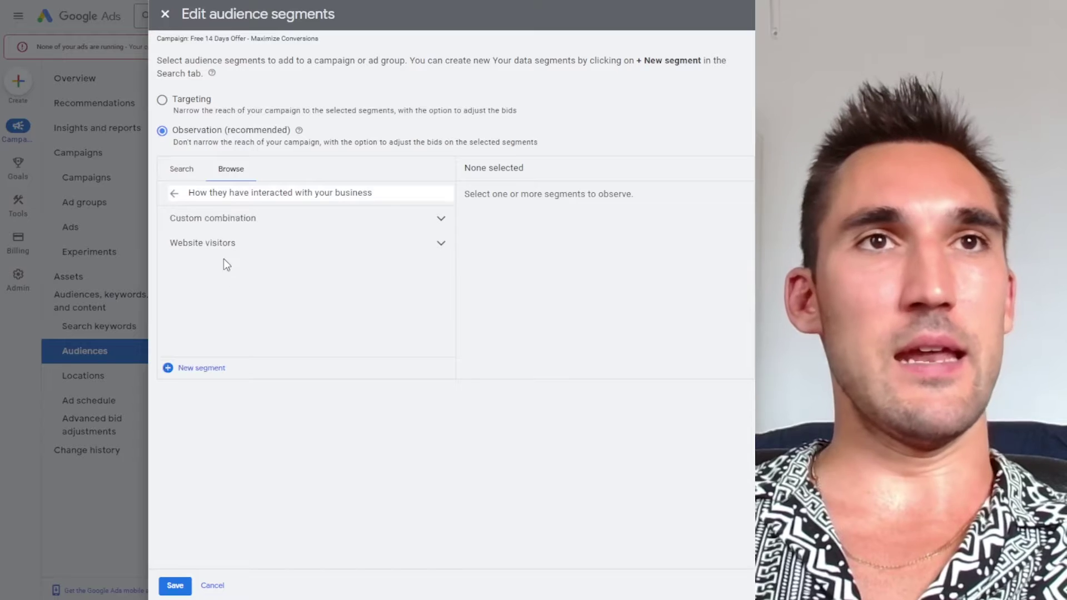
{"action": "left_click", "coordinate": [229, 247]}
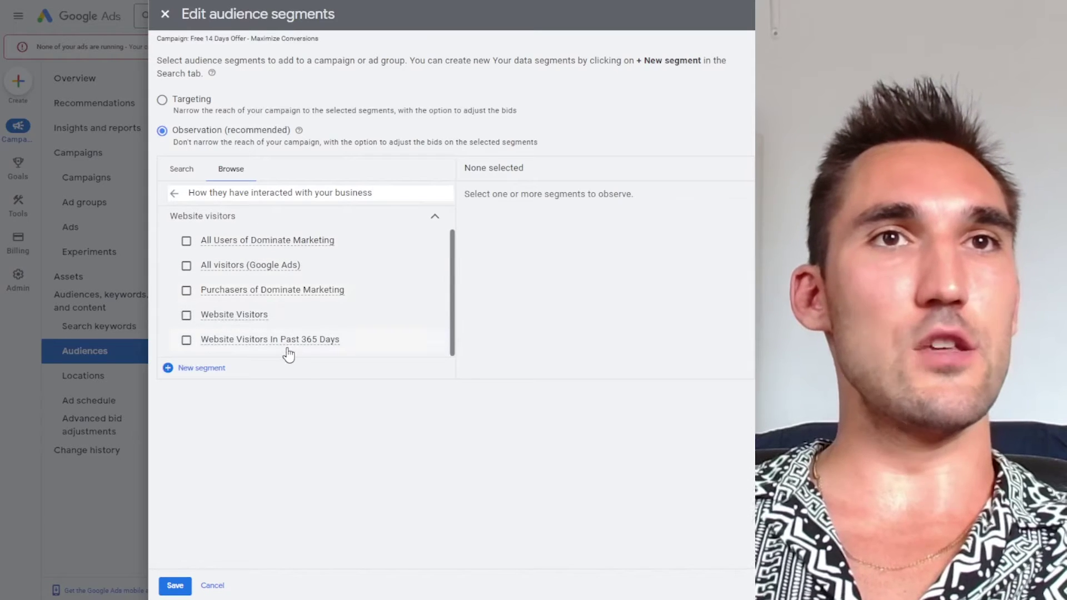
{"action": "left_click", "coordinate": [186, 315]}
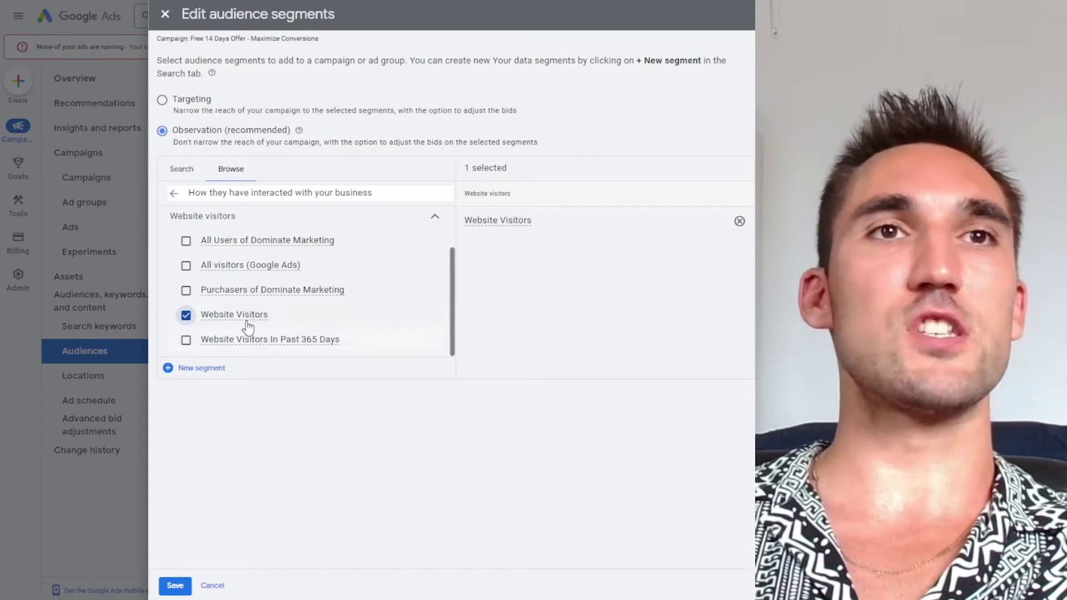
- Change the audience setting to Targeting for the selected segment and save the audience segments
{"action": "mouse_move", "coordinate": [293, 346]}
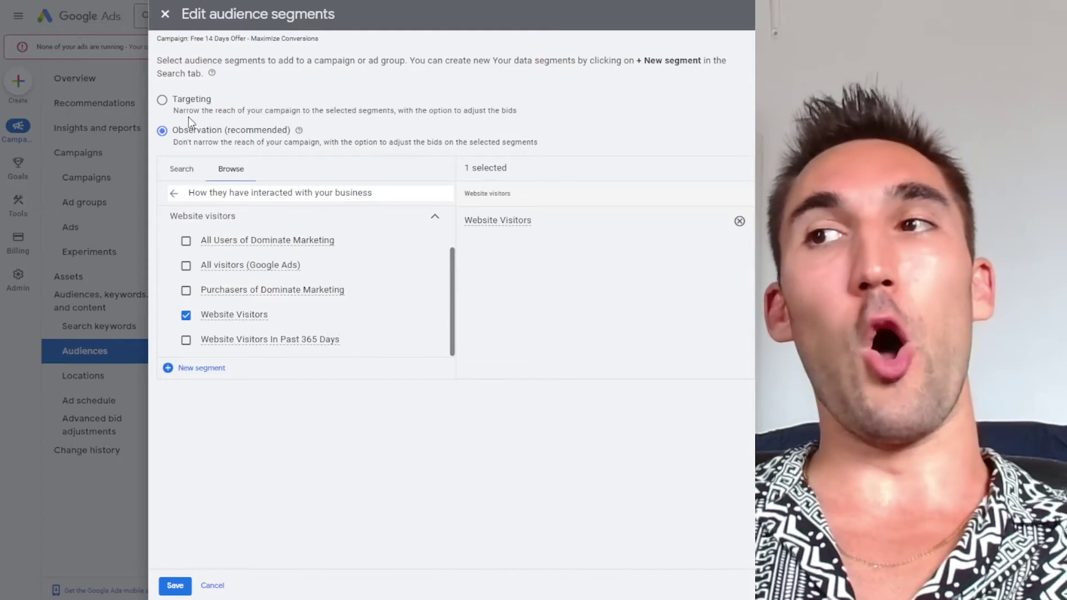
{"action": "left_click", "coordinate": [171, 108]}
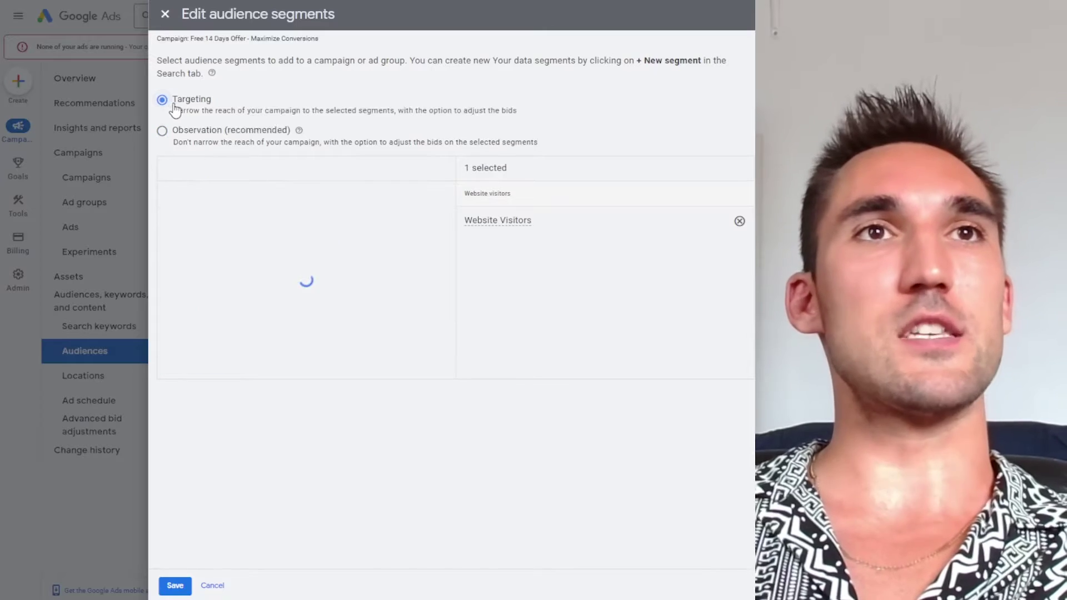
{"action": "left_click", "coordinate": [175, 586]}
- Review the campaign's audience segments, demographics and exclusions, and hide the notice about ads not running
{"action": "scroll", "coordinate": [281, 279], "scroll_direction": "down", "scroll_amount": 3}
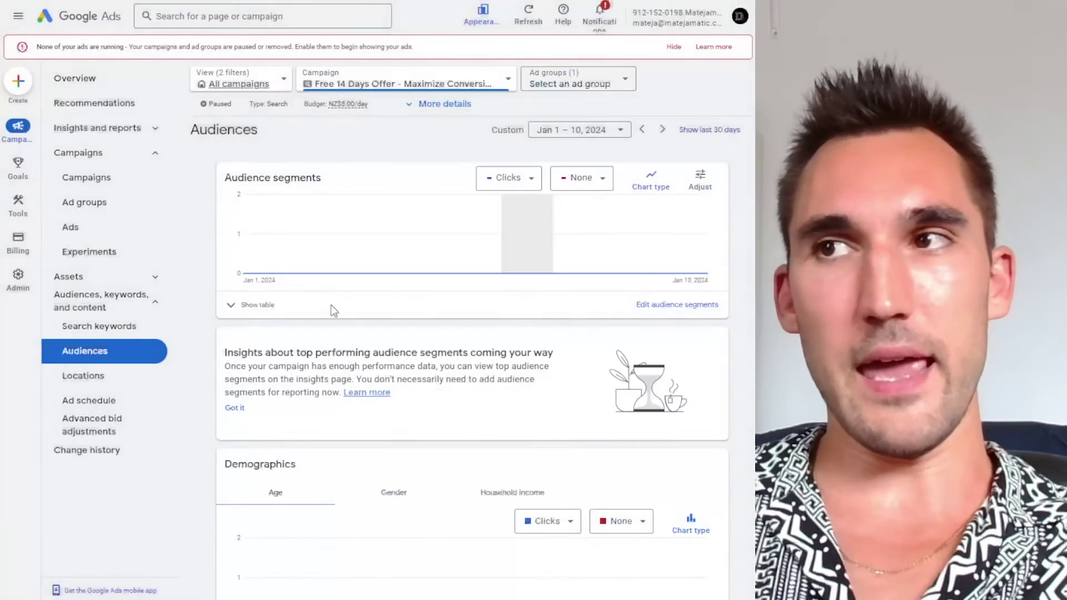
{"action": "scroll", "coordinate": [342, 298], "scroll_direction": "down", "scroll_amount": 3}
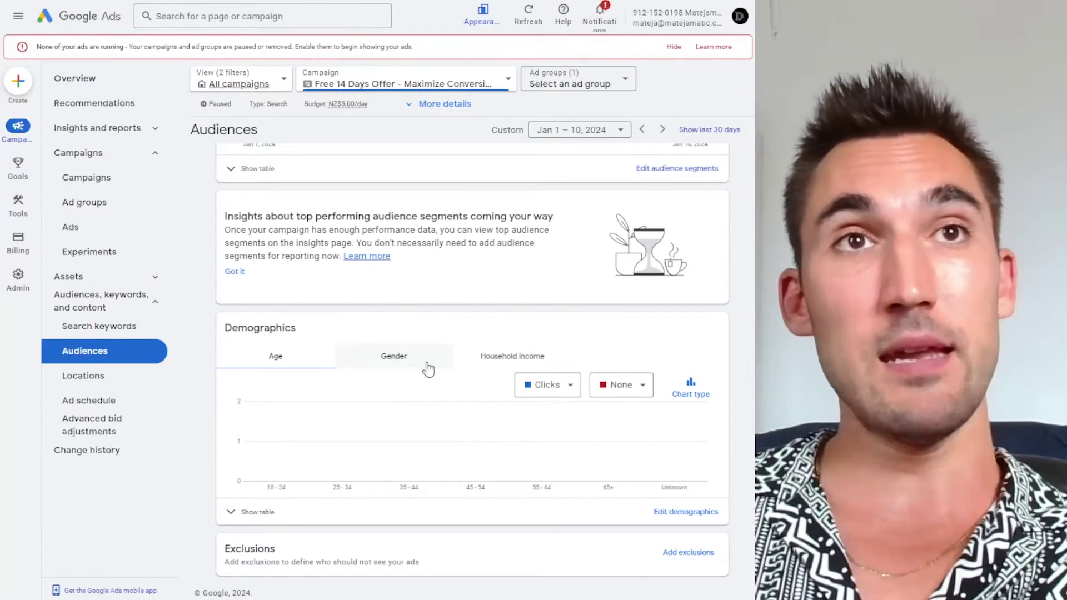
{"action": "scroll", "coordinate": [428, 369], "scroll_direction": "up", "scroll_amount": 3}
{"action": "mouse_move", "coordinate": [481, 241]}
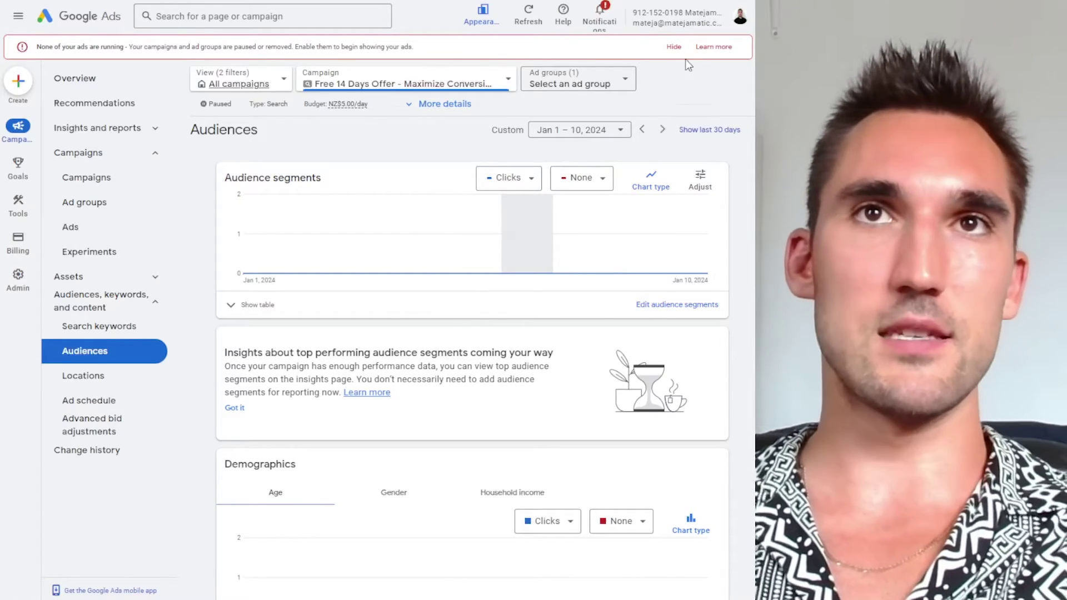
{"action": "left_click", "coordinate": [674, 47]}
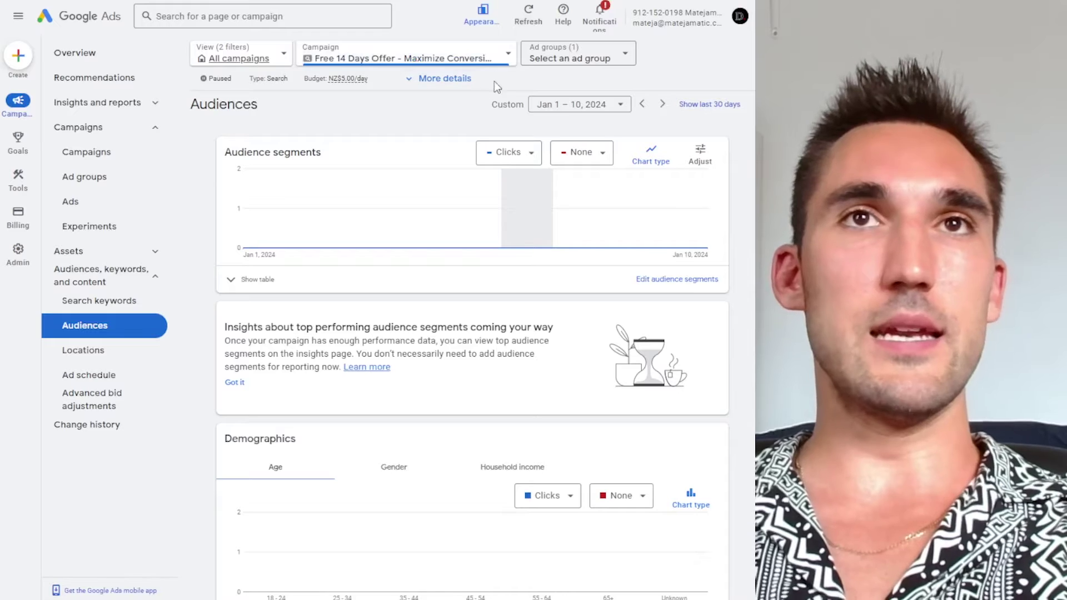
- Switch to Google Analytics and open the property's Google Ads links in the admin settings
{"action": "mouse_move", "coordinate": [18, 251]}
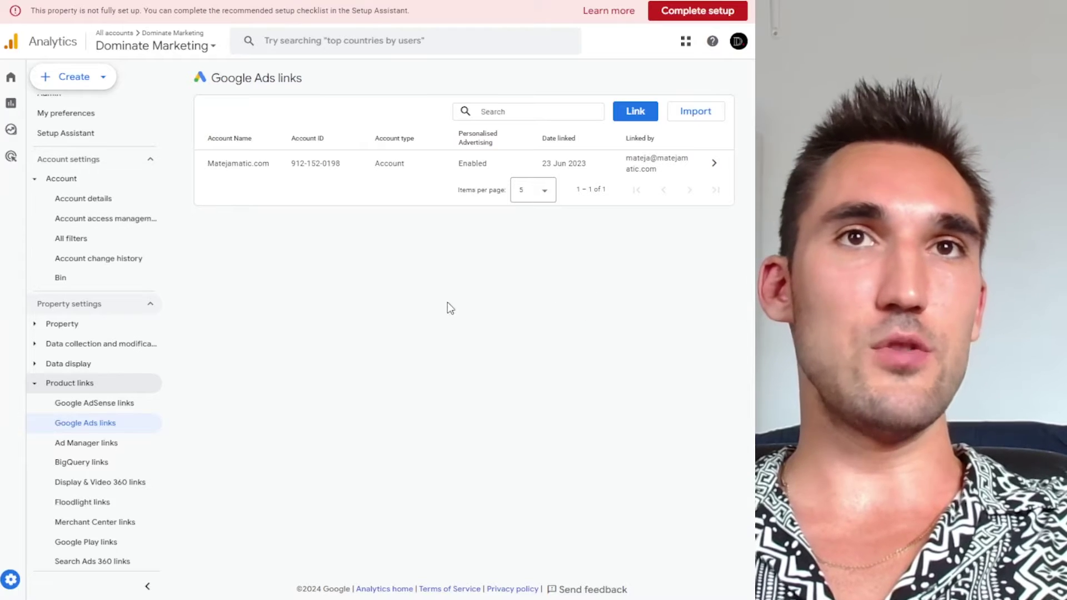
{"action": "scroll", "coordinate": [108, 447], "scroll_direction": "down", "scroll_amount": 1}
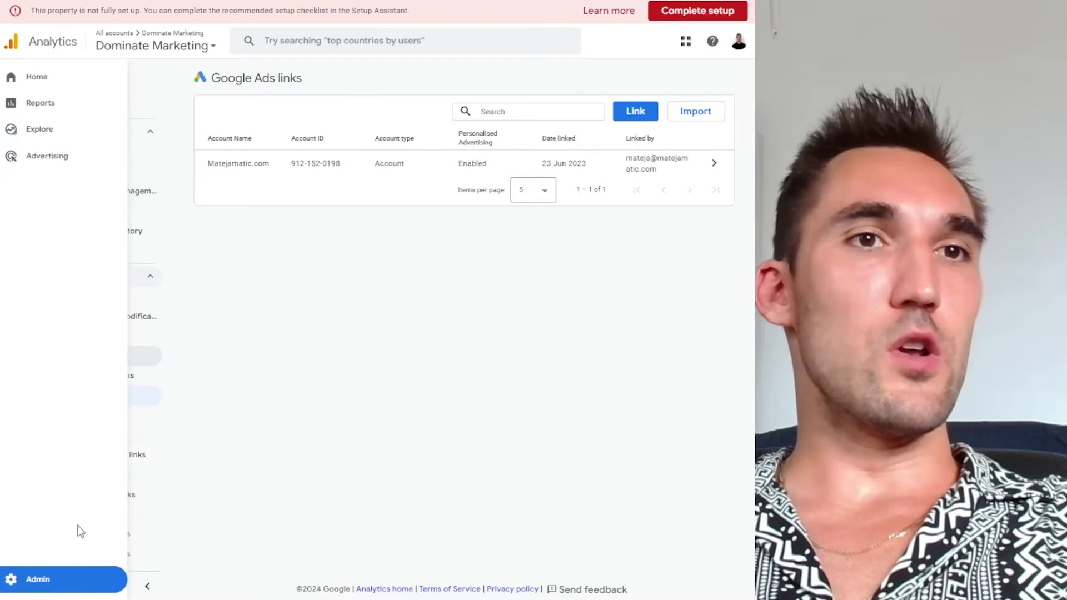
{"action": "left_click", "coordinate": [28, 581]}
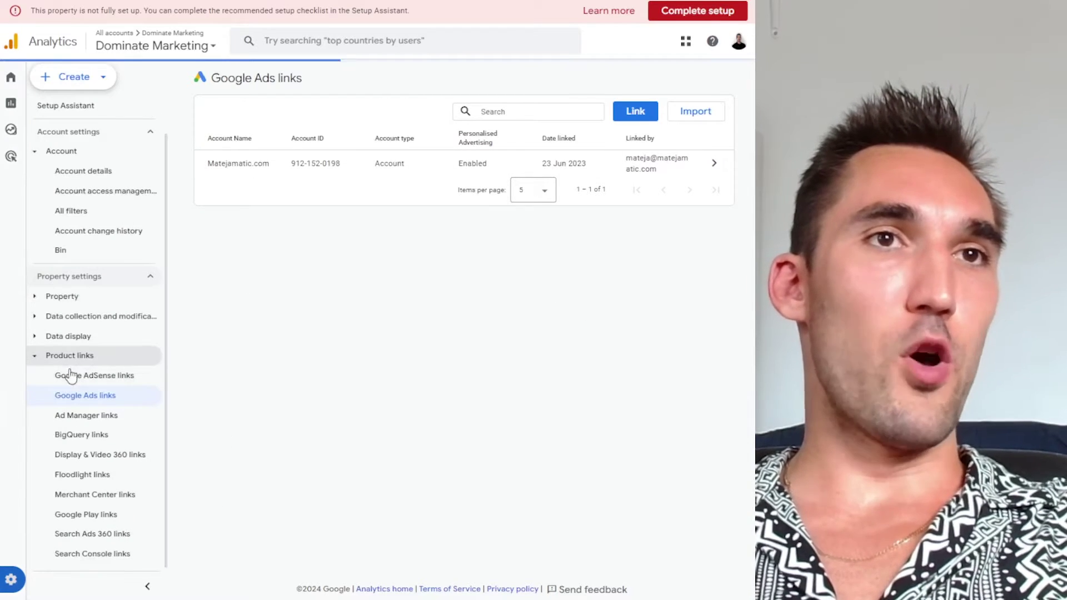
{"action": "left_click", "coordinate": [88, 397]}
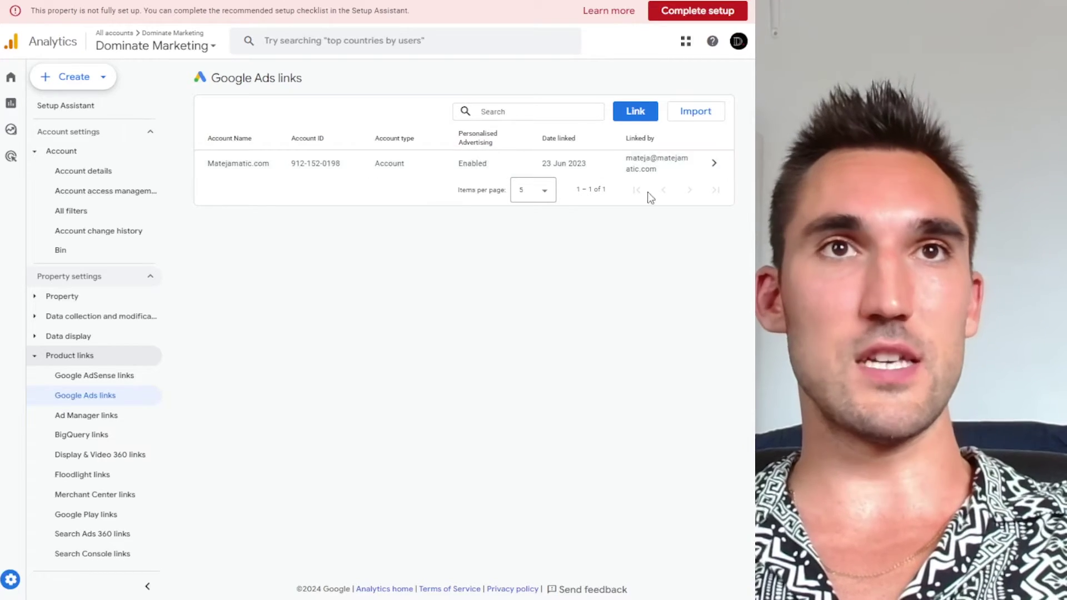
- Open the linked Google Ads account's details and examine the personalised advertising setting and user access roles
{"action": "left_click", "coordinate": [714, 166]}
{"action": "scroll", "coordinate": [361, 312], "scroll_direction": "down", "scroll_amount": 4}
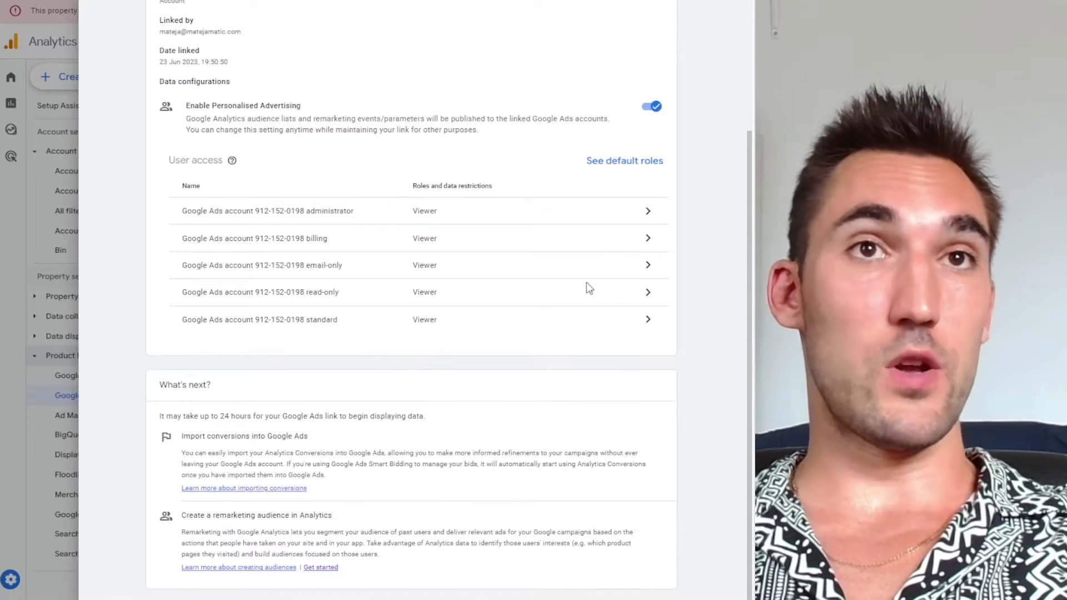
{"action": "left_click_drag", "start_coordinate": [264, 213], "coordinate": [641, 220]}
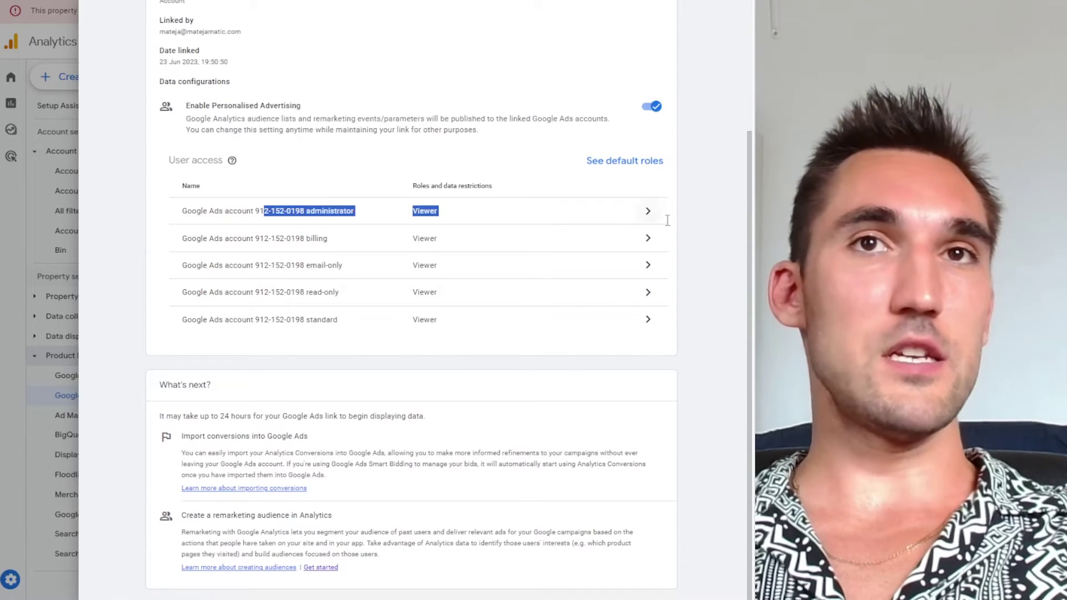
{"action": "left_click_drag", "start_coordinate": [421, 206], "coordinate": [514, 221]}
{"action": "left_click", "coordinate": [515, 221]}
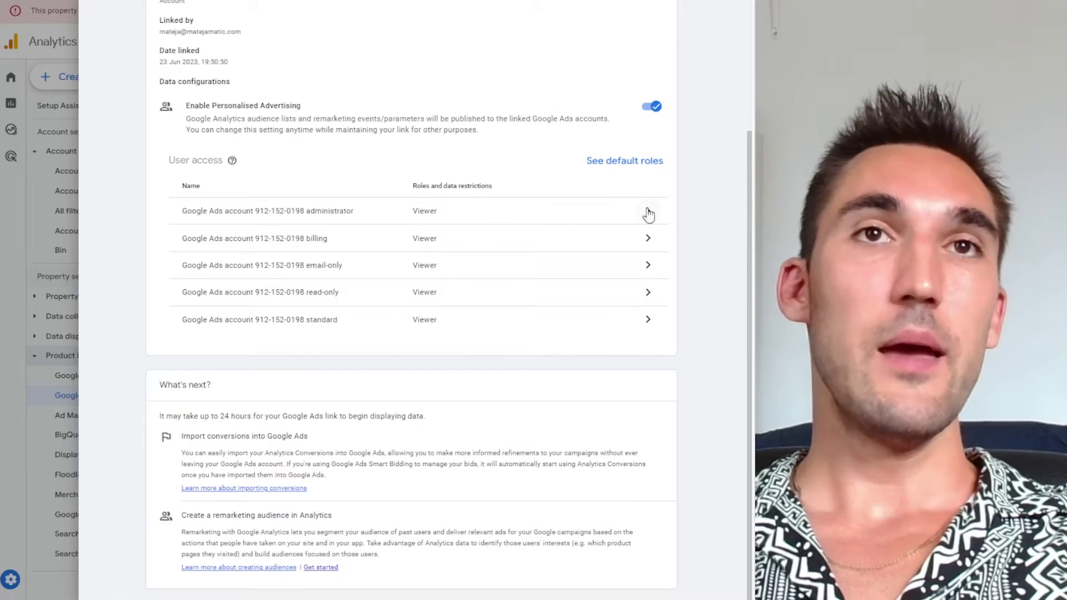
- Give the linked Google Ads account's administrator users the Administrator role on the Analytics property and save
{"action": "left_click", "coordinate": [652, 211]}
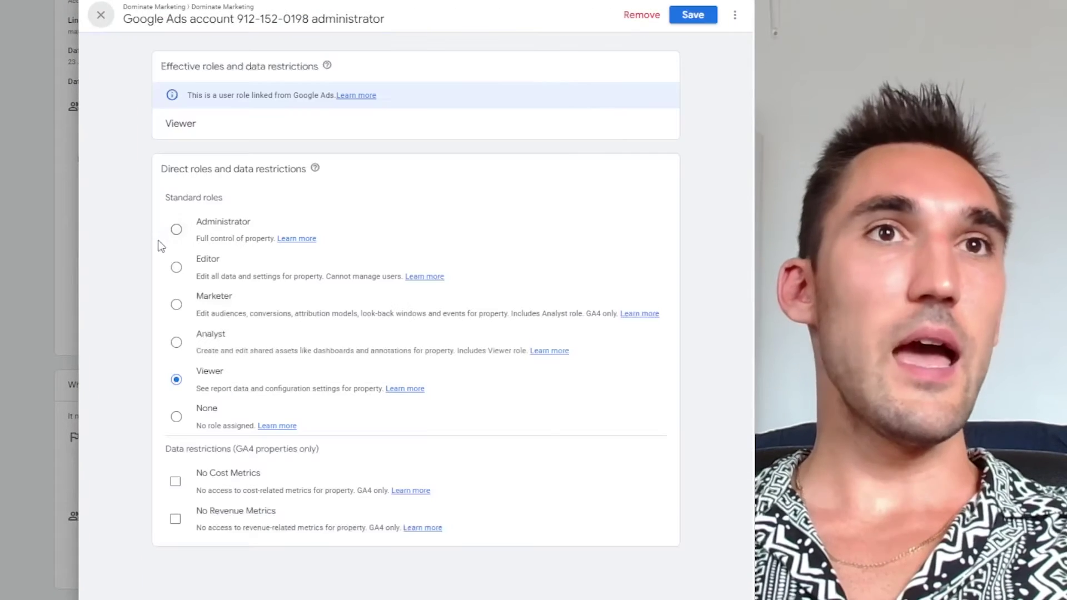
{"action": "left_click", "coordinate": [175, 229]}
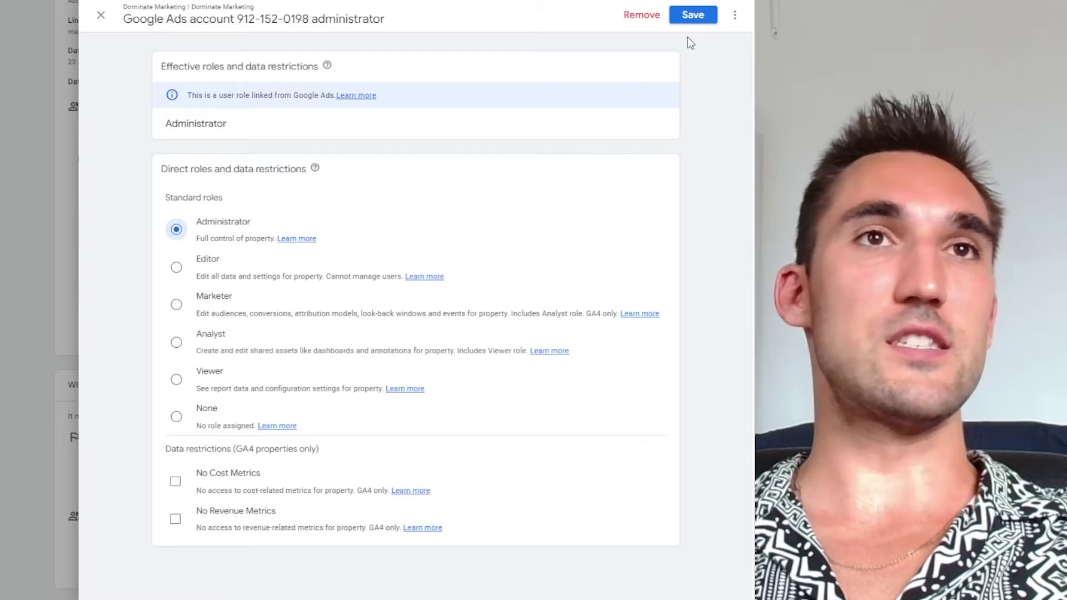
{"action": "left_click", "coordinate": [687, 12]}
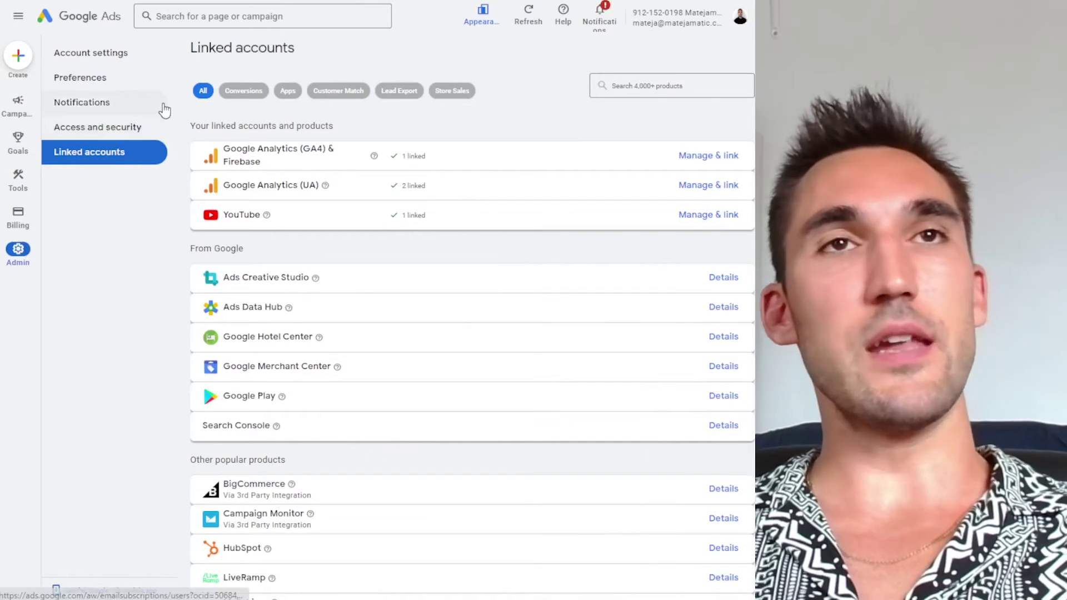
- Switch to Google Ads and open the Audience manager to review the data segments
{"action": "mouse_move", "coordinate": [15, 167]}
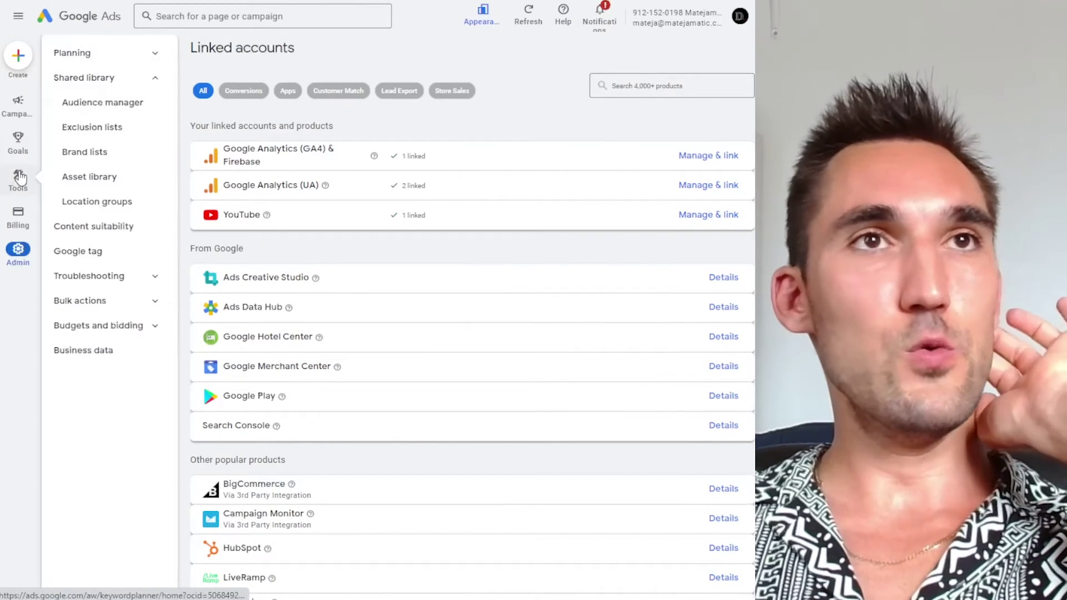
{"action": "left_click", "coordinate": [105, 104]}
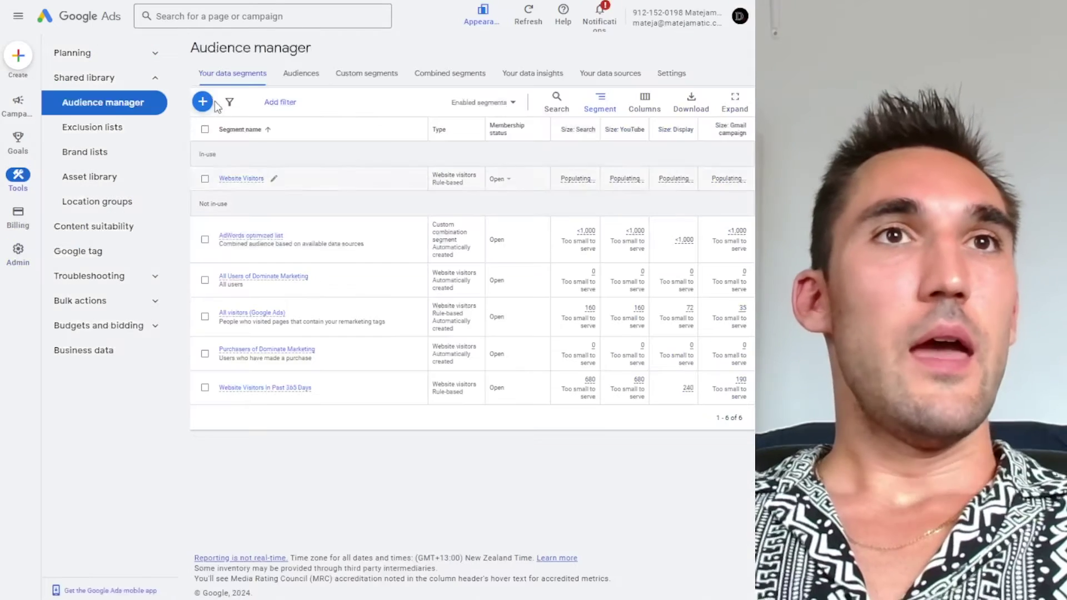
{"action": "left_click", "coordinate": [204, 101]}
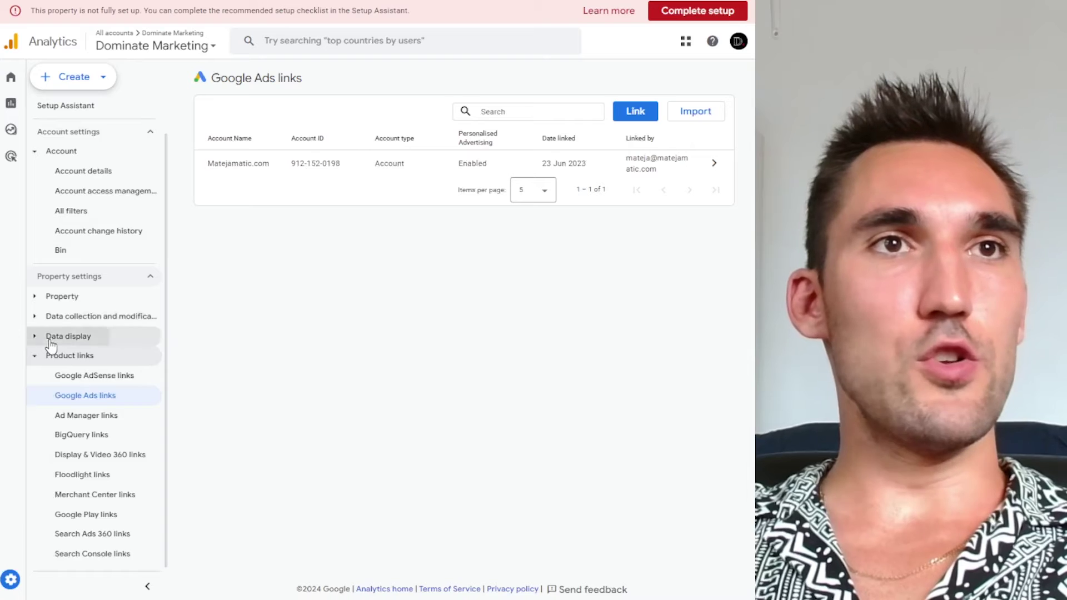
- Switch to Google Analytics, open the property's Audiences under Data display and start a new audience
{"action": "left_click", "coordinate": [83, 340]}
{"action": "left_click", "coordinate": [95, 316]}
{"action": "scroll", "coordinate": [92, 362], "scroll_direction": "down", "scroll_amount": 3}
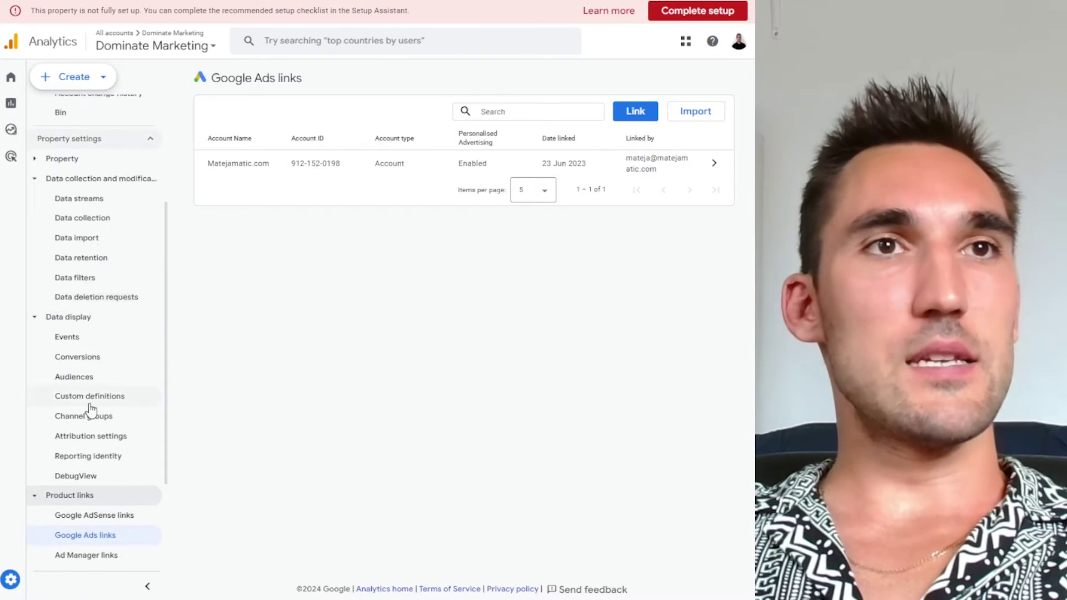
{"action": "left_click", "coordinate": [88, 377]}
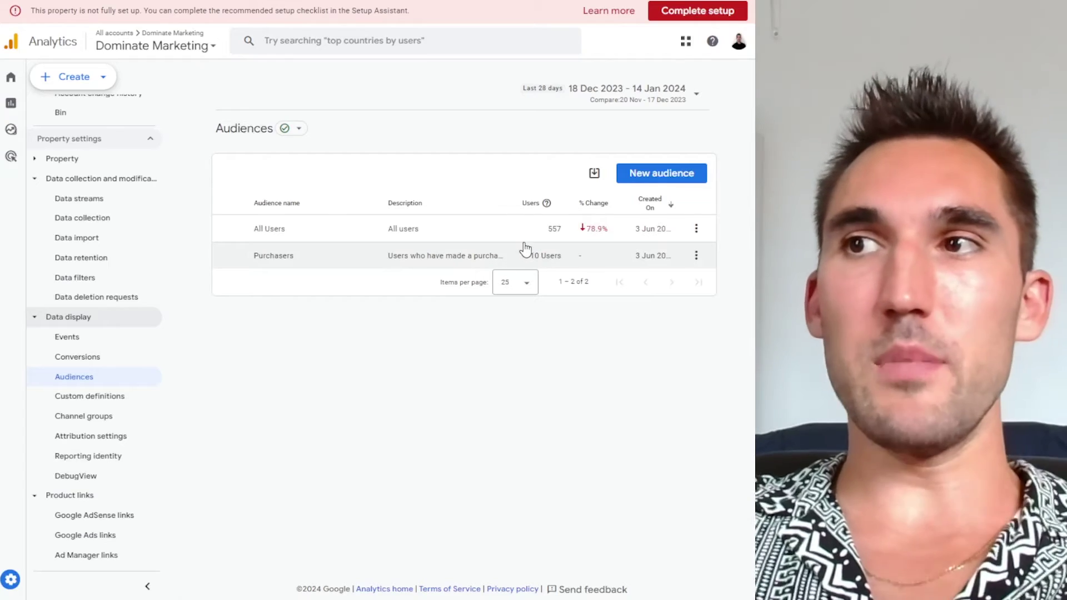
{"action": "left_click", "coordinate": [661, 174]}
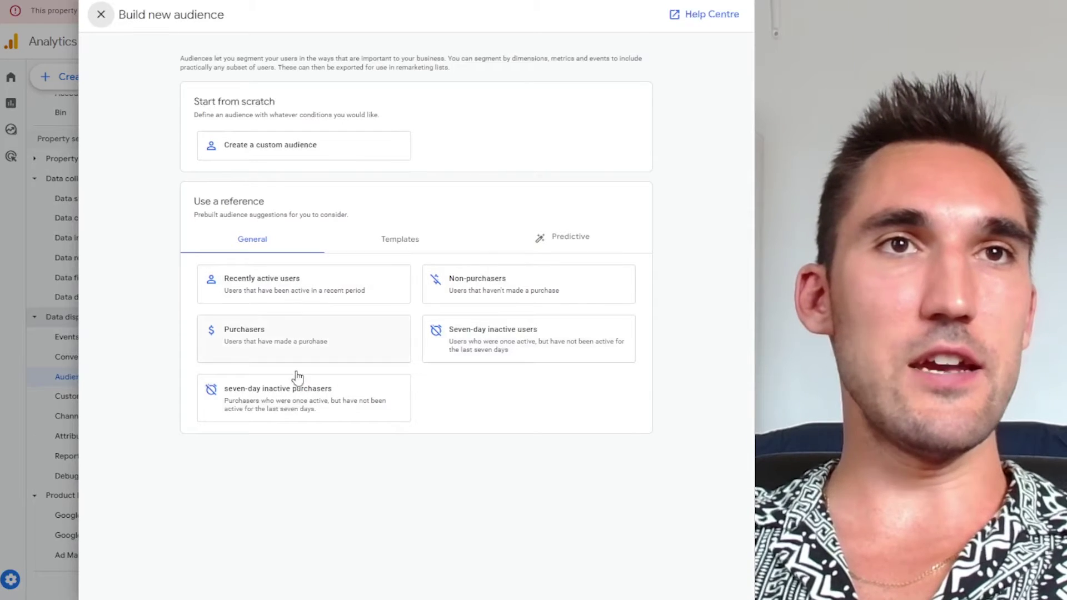
- Look through the suggested audience templates and create a custom audience from scratch
{"action": "left_click", "coordinate": [400, 240]}
{"action": "left_click", "coordinate": [549, 240]}
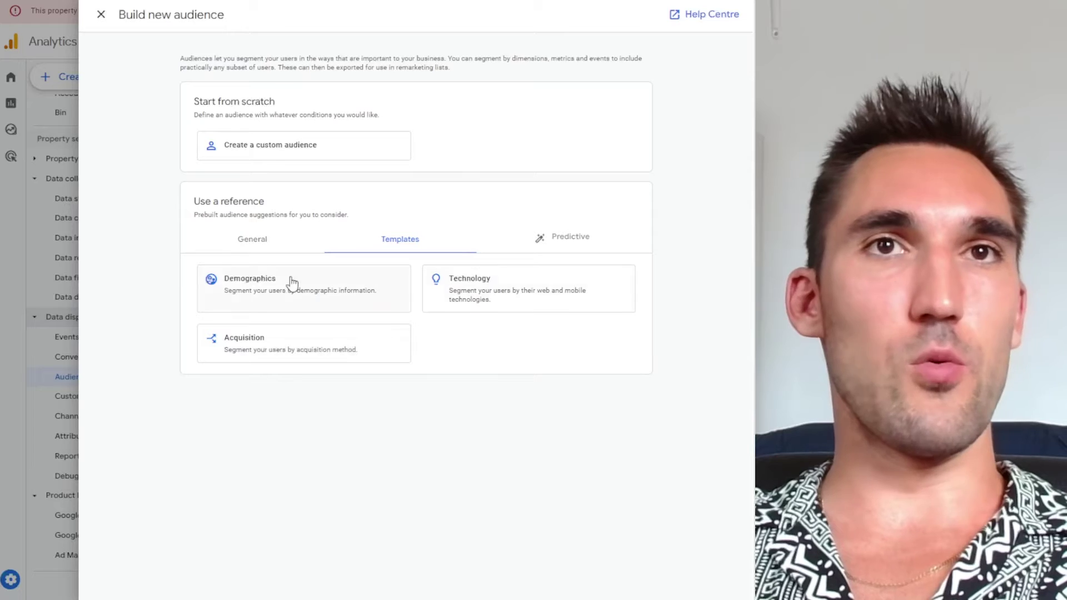
{"action": "left_click", "coordinate": [238, 245]}
{"action": "left_click", "coordinate": [276, 155]}
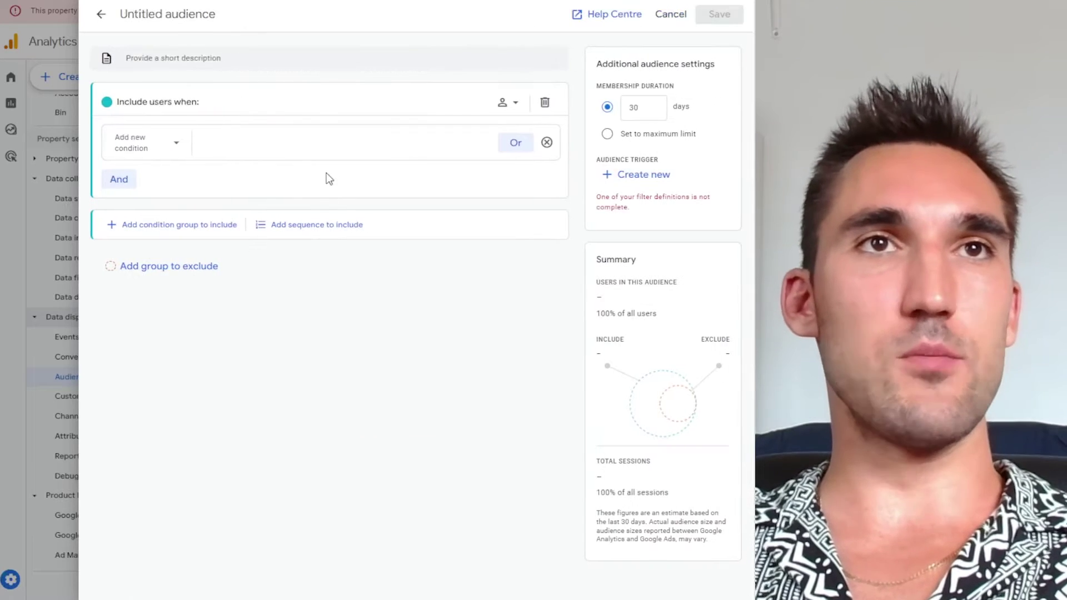
- Examine the events and dimensions available for the audience's first include condition, including the E-commerce items
{"action": "left_click", "coordinate": [155, 154]}
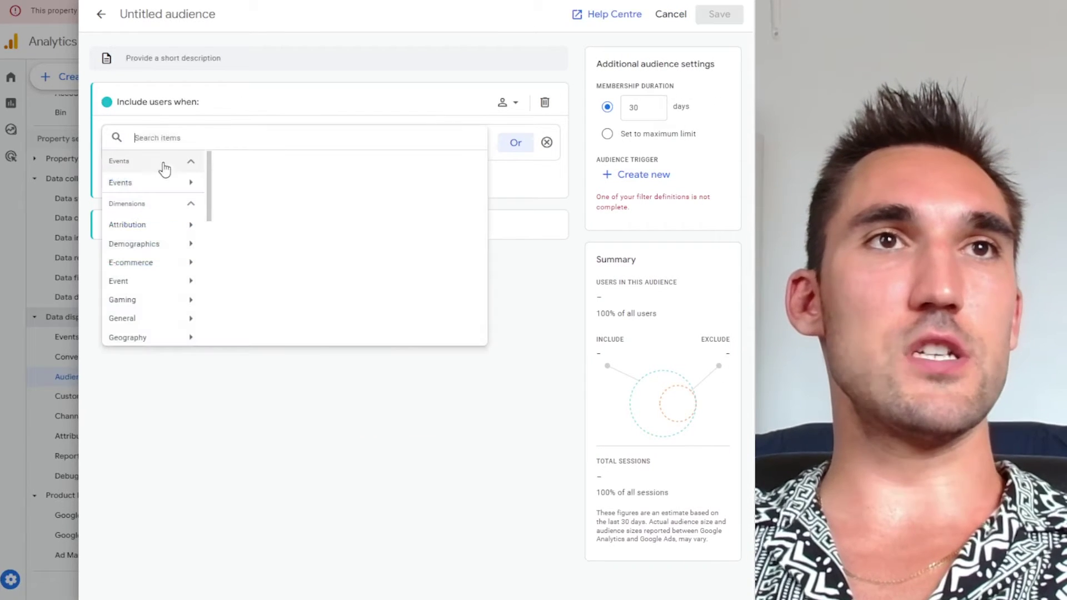
{"action": "scroll", "coordinate": [156, 222], "scroll_direction": "down", "scroll_amount": 2}
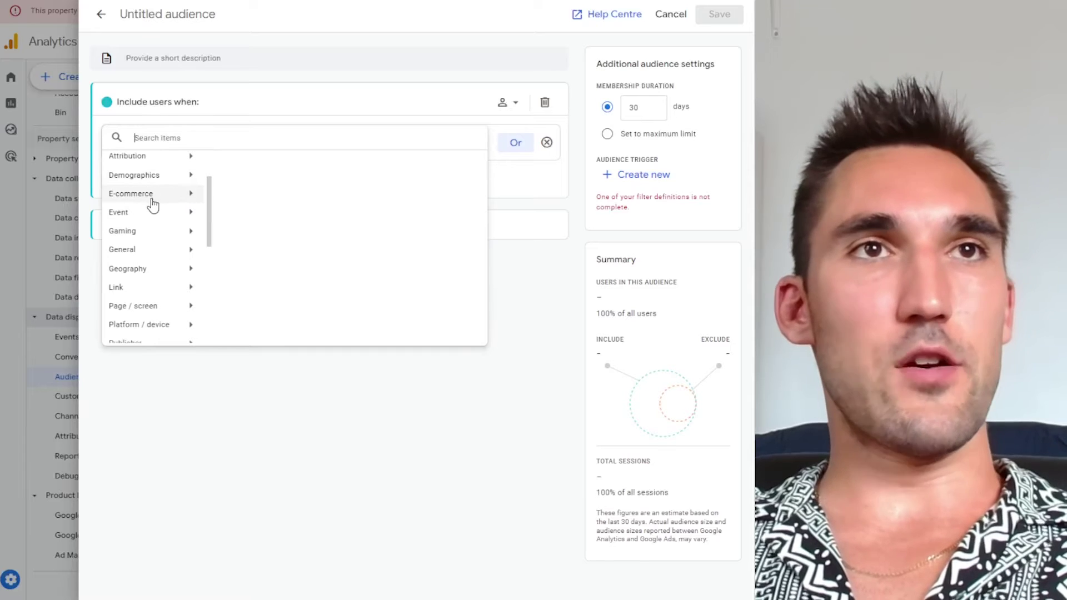
{"action": "left_click", "coordinate": [192, 198]}
{"action": "scroll", "coordinate": [284, 239], "scroll_direction": "down", "scroll_amount": 3}
{"action": "scroll", "coordinate": [272, 272], "scroll_direction": "up", "scroll_amount": 3}
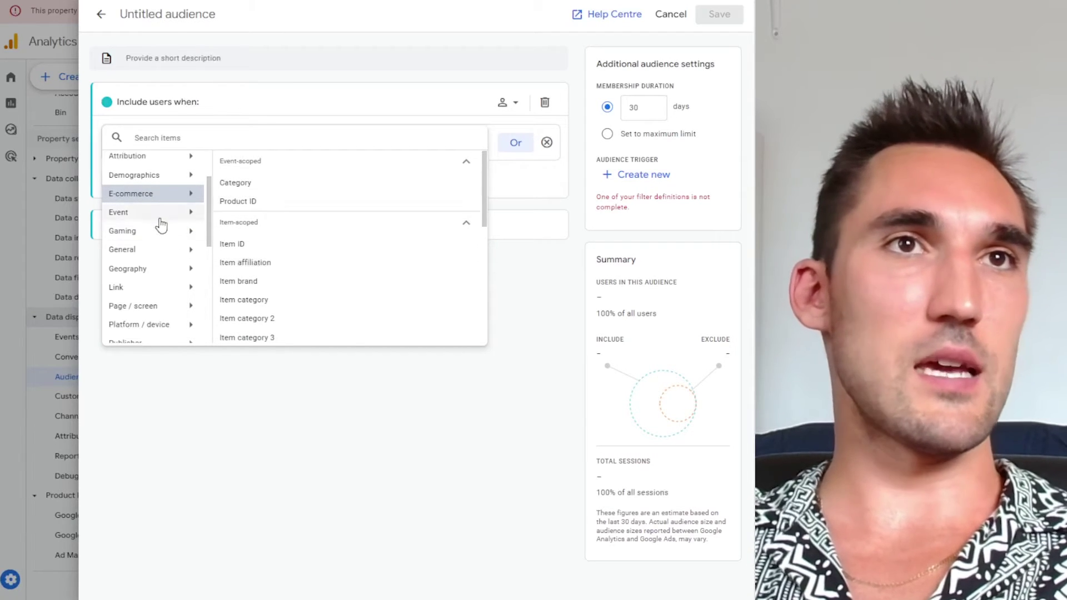
{"action": "scroll", "coordinate": [160, 247], "scroll_direction": "down", "scroll_amount": 1}
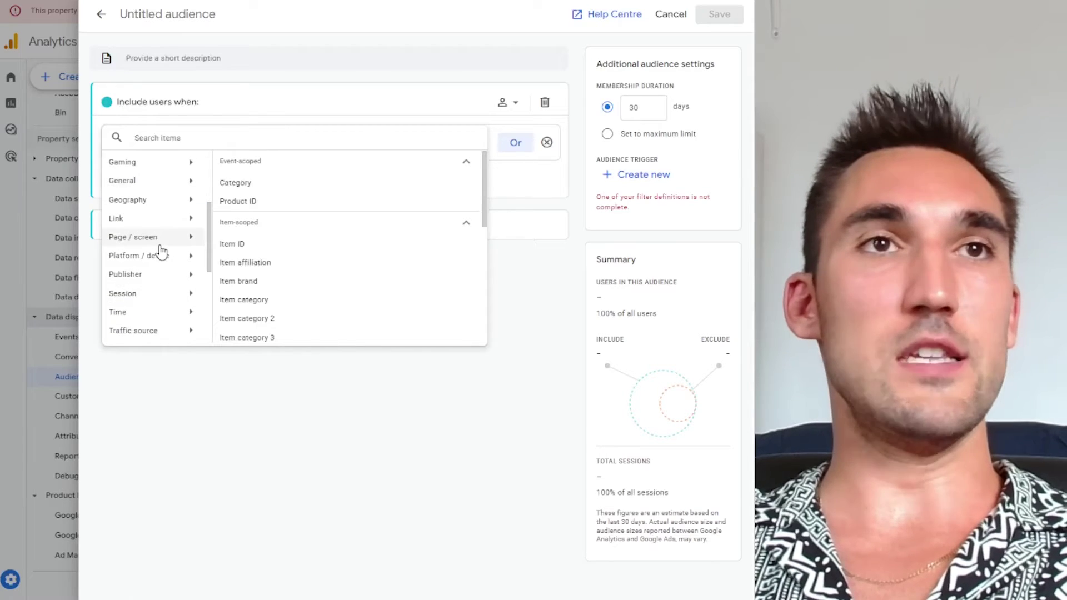
{"action": "scroll", "coordinate": [161, 252], "scroll_direction": "down", "scroll_amount": 1}
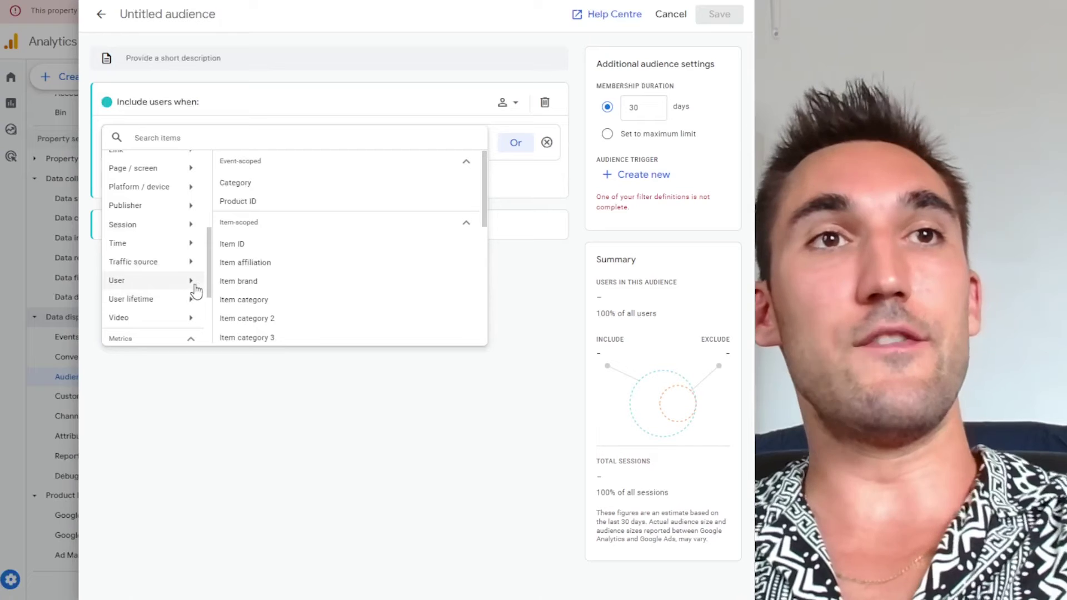
{"action": "scroll", "coordinate": [169, 299], "scroll_direction": "up", "scroll_amount": 4}
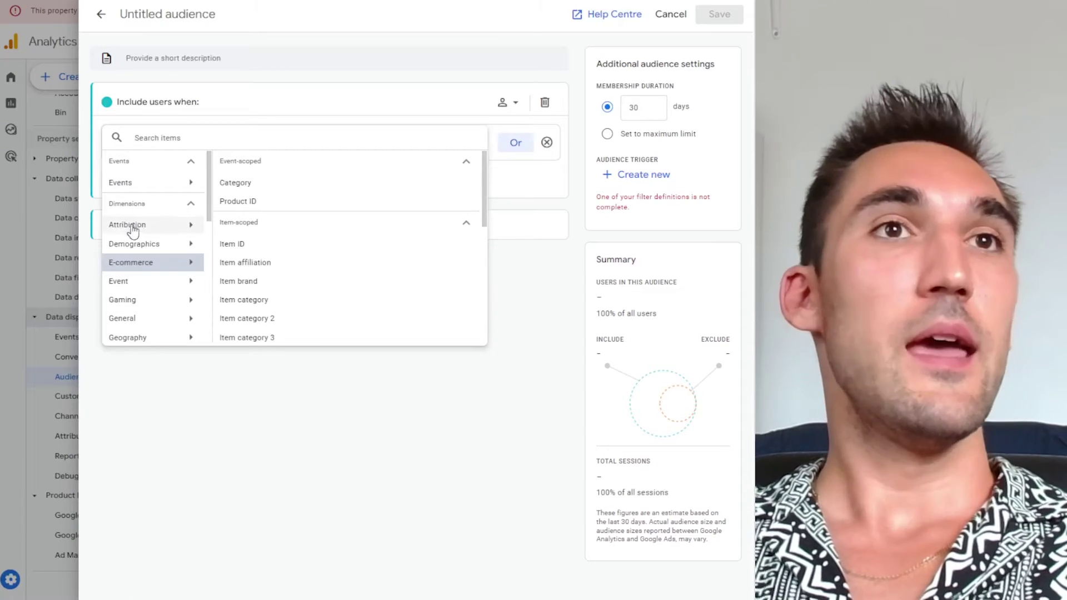
- Set the include condition to the Age demographic being one of 25-34, 35-44, 45-54, 55-64 or 65+, and apply the filter
{"action": "left_click", "coordinate": [134, 244]}
{"action": "left_click", "coordinate": [266, 184]}
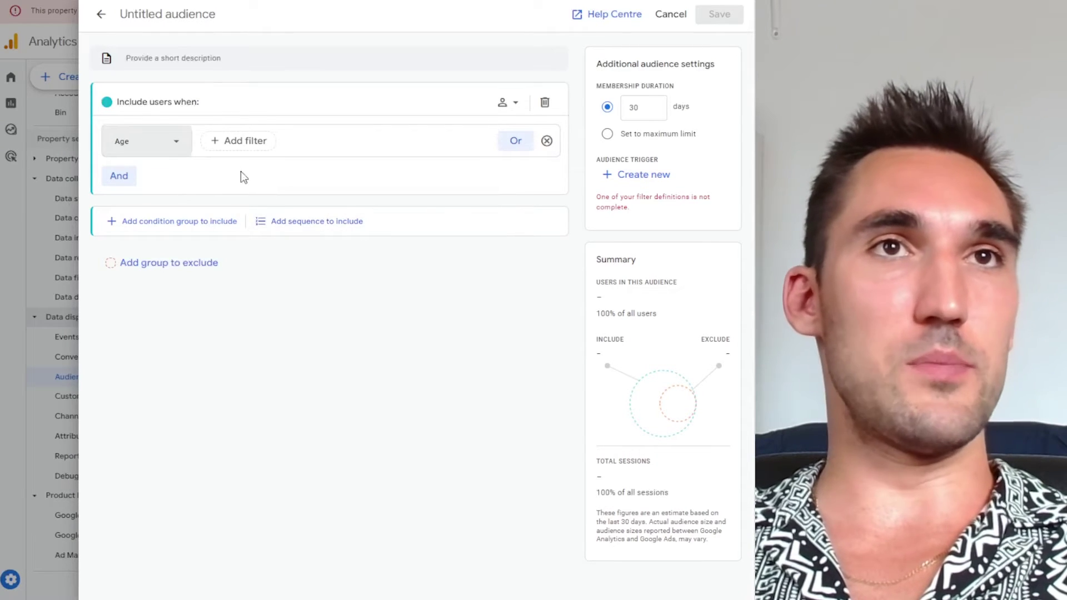
{"action": "left_click", "coordinate": [260, 146]}
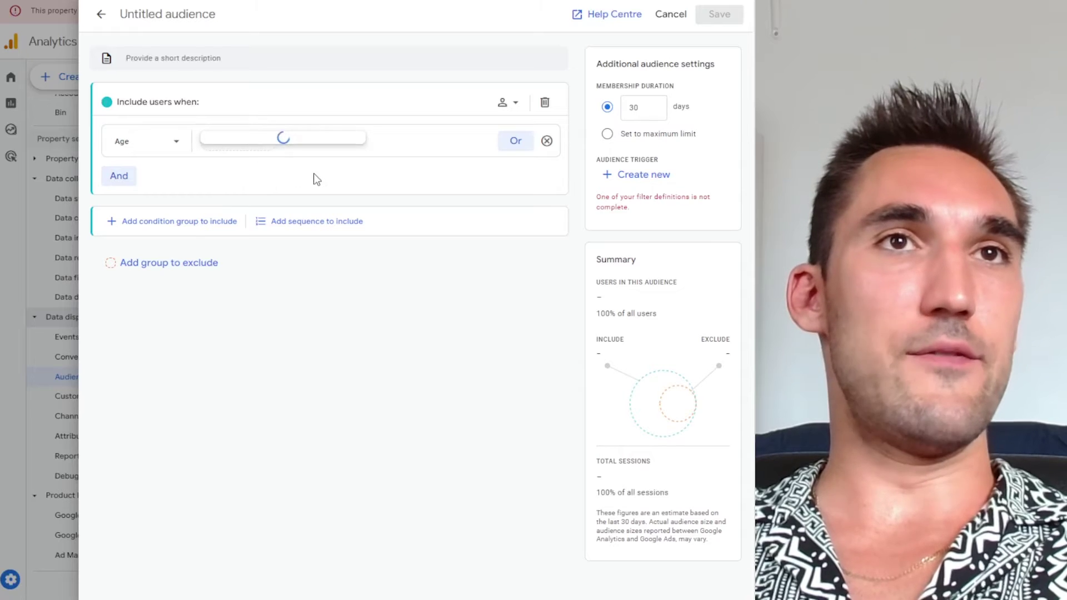
{"action": "left_click", "coordinate": [250, 206]}
{"action": "left_click", "coordinate": [226, 261]}
{"action": "left_click", "coordinate": [227, 287]}
{"action": "left_click", "coordinate": [227, 314]}
{"action": "left_click", "coordinate": [228, 340]}
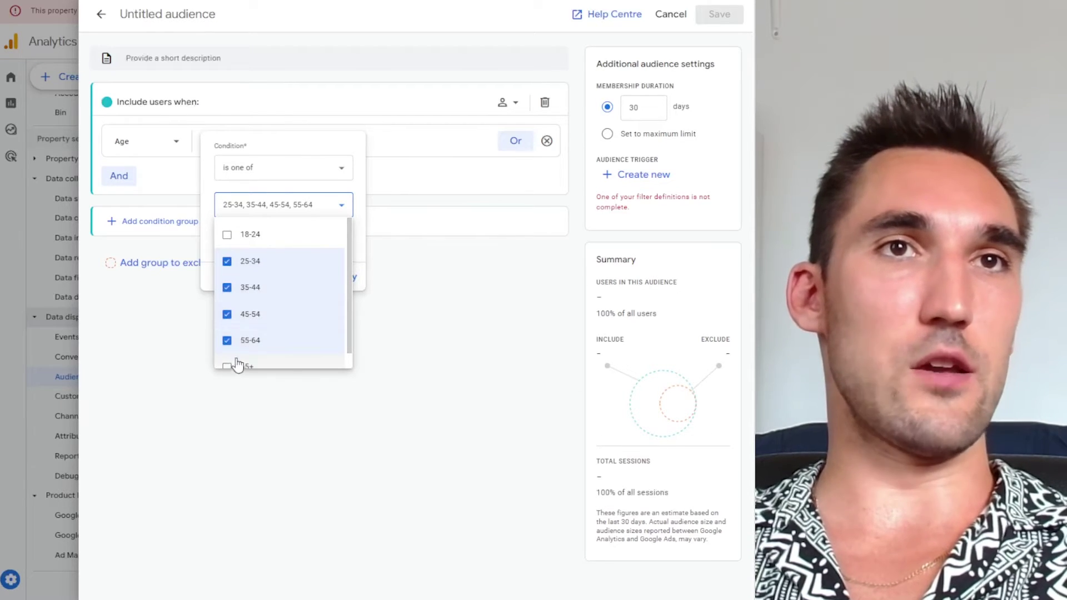
{"action": "left_click", "coordinate": [249, 365]}
{"action": "left_click", "coordinate": [353, 253]}
{"action": "left_click", "coordinate": [343, 281]}
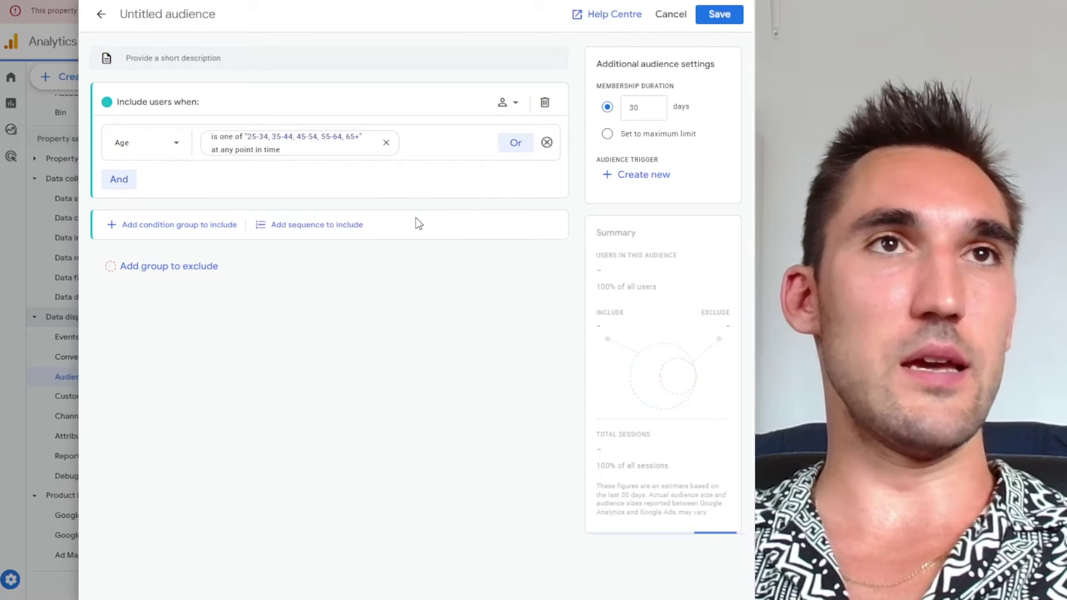
- Name the audience "Over 25" and set its membership duration to the maximum limit
{"action": "left_click", "coordinate": [185, 15]}
{"action": "type", "text": "Over 25"}
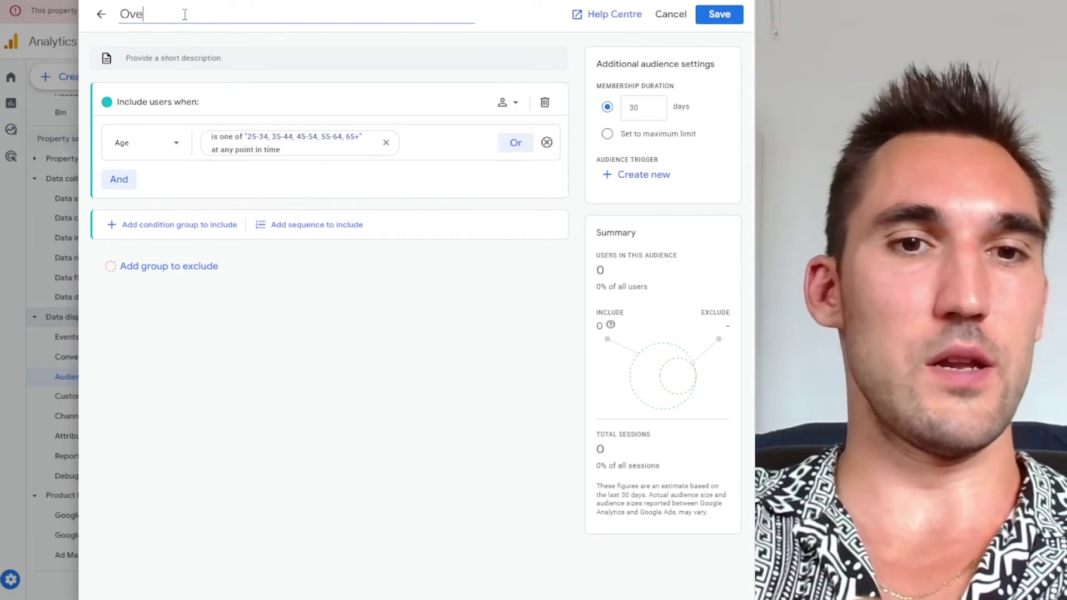
{"action": "left_click", "coordinate": [654, 112]}
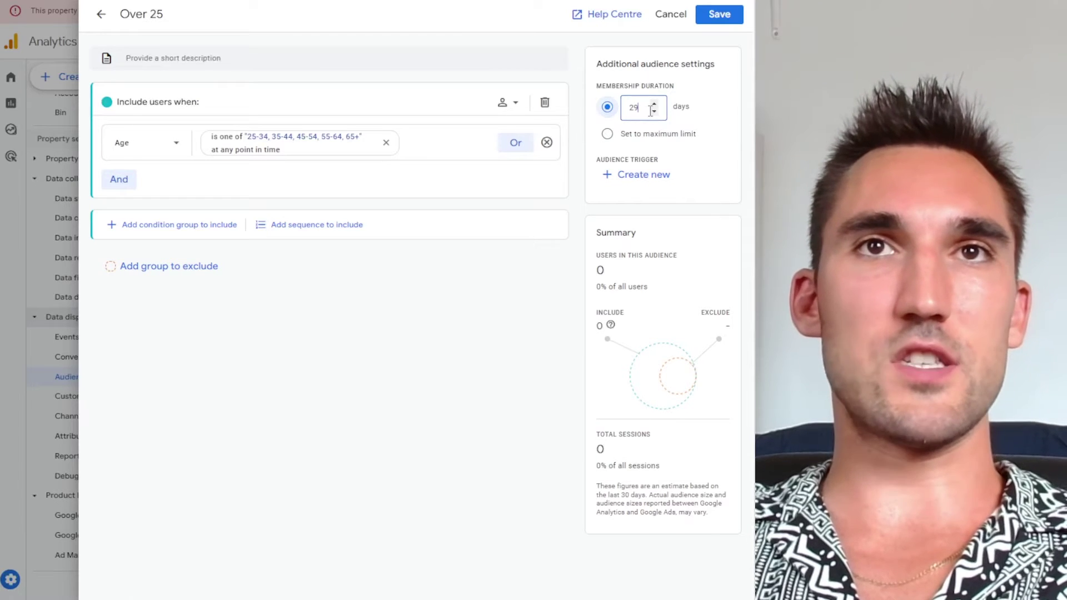
{"action": "left_click", "coordinate": [632, 138]}
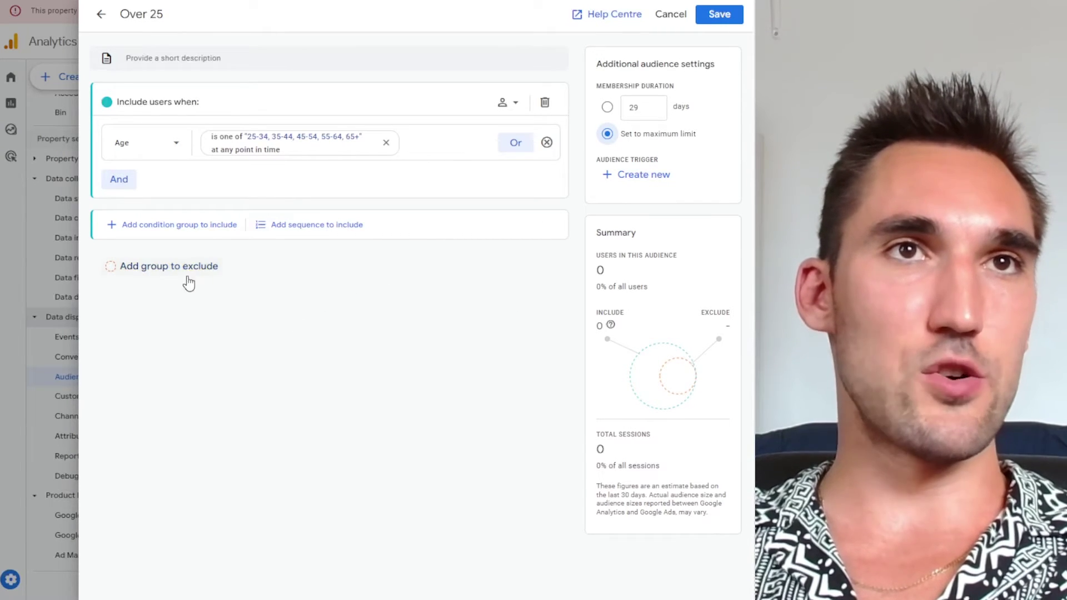
{"action": "left_click", "coordinate": [203, 227]}
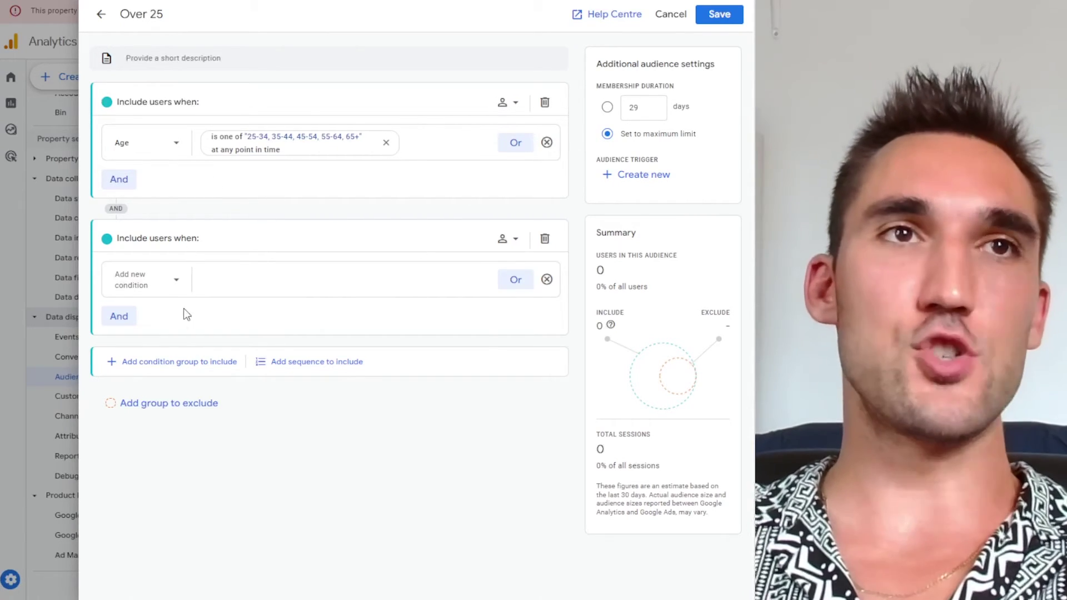
{"action": "left_click", "coordinate": [170, 281]}
{"action": "left_click", "coordinate": [190, 382]}
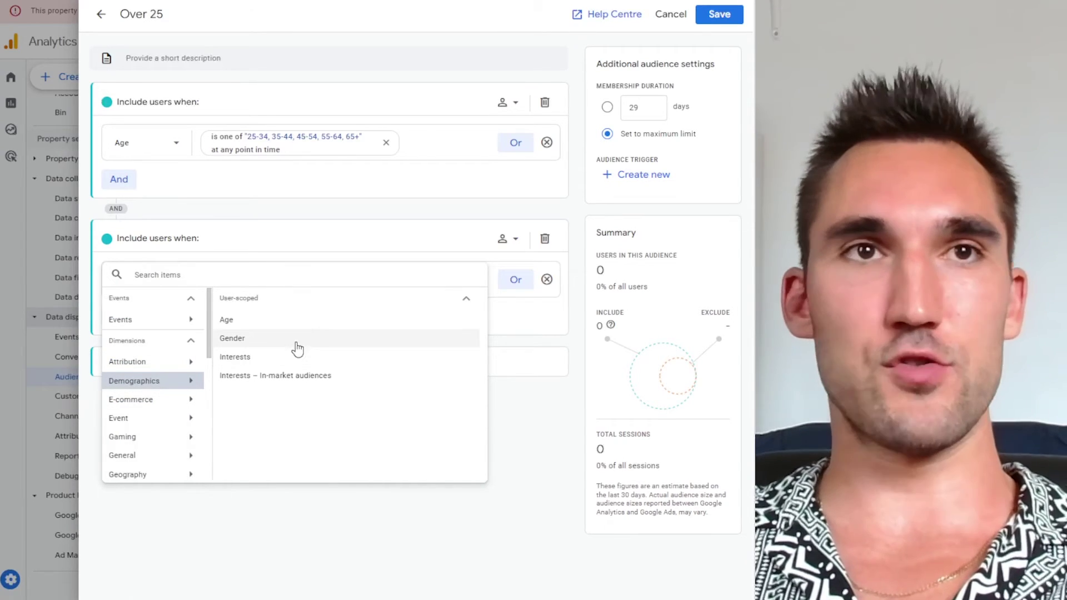
{"action": "left_click", "coordinate": [566, 377]}
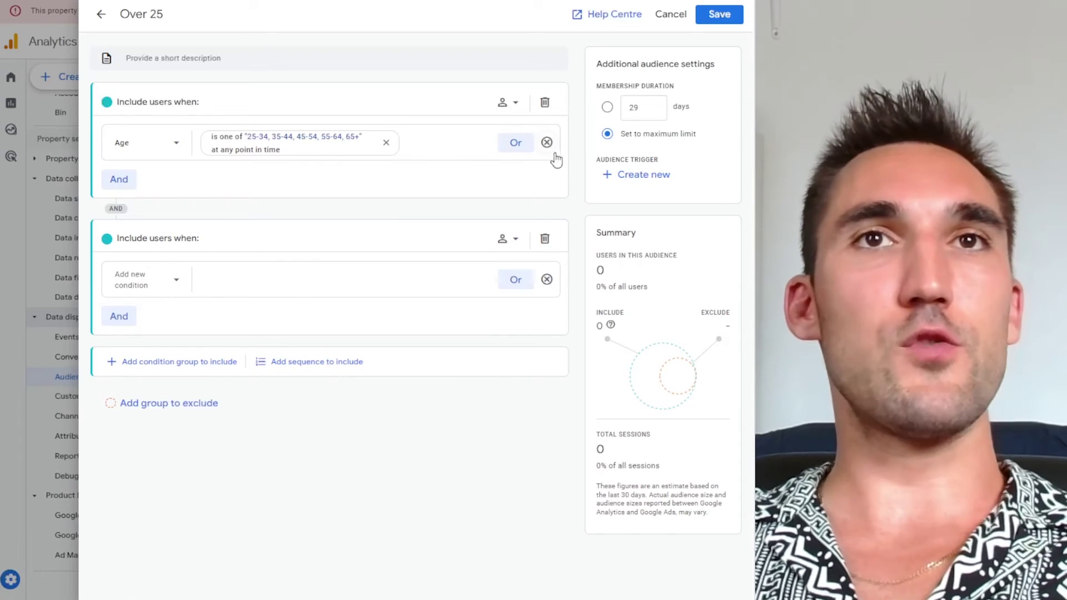
{"action": "left_click", "coordinate": [544, 239]}
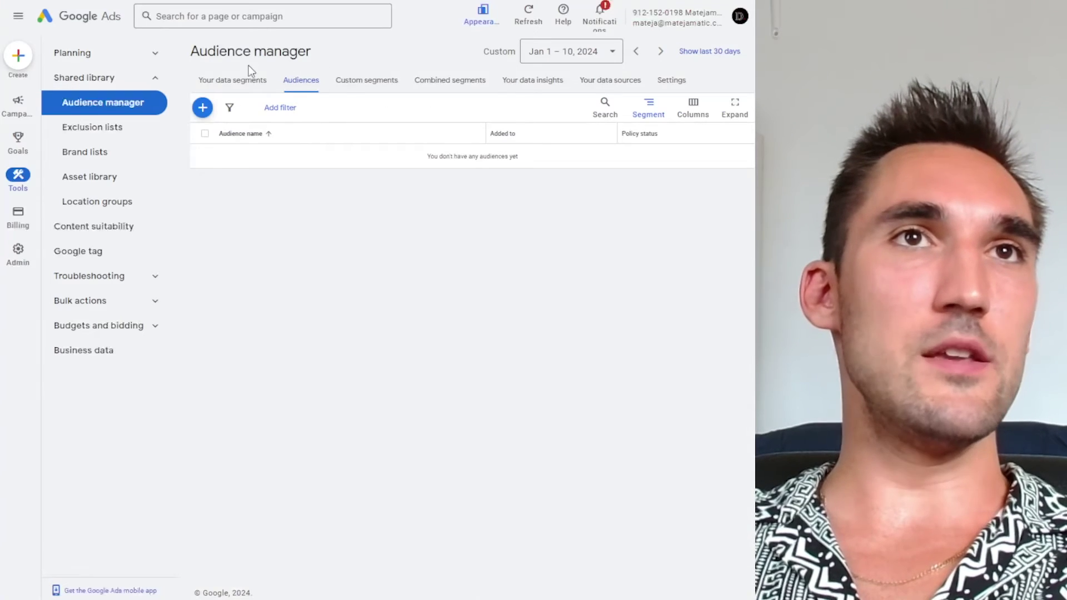
- Switch to Google Ads, check the Audience manager's data segments and open the "Car Dealers - Brisbane - Clicks" campaign
{"action": "left_click", "coordinate": [237, 81]}
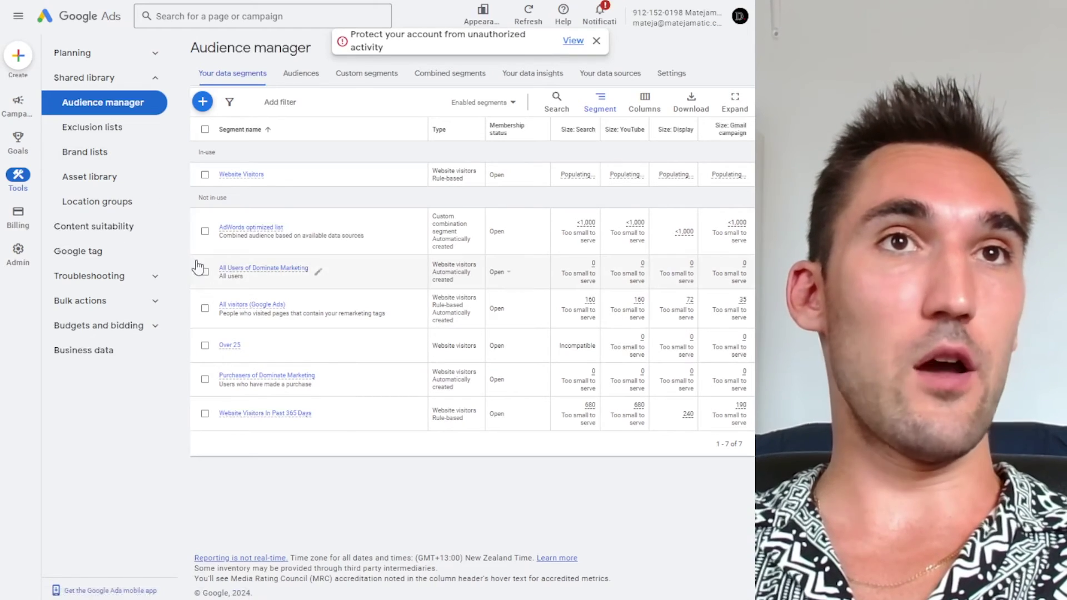
{"action": "left_click", "coordinate": [18, 102]}
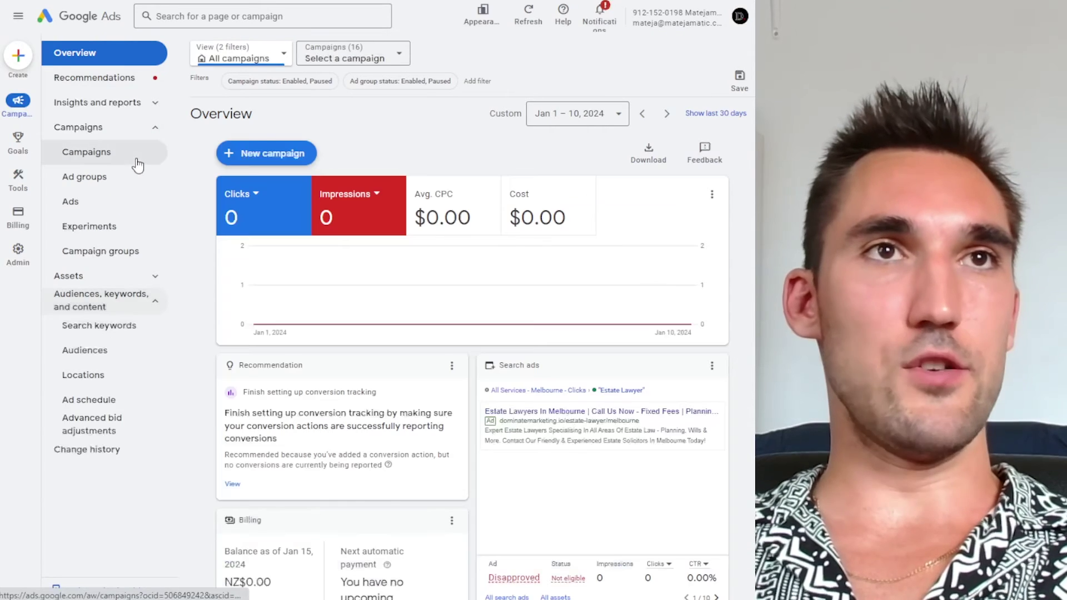
{"action": "left_click", "coordinate": [133, 158]}
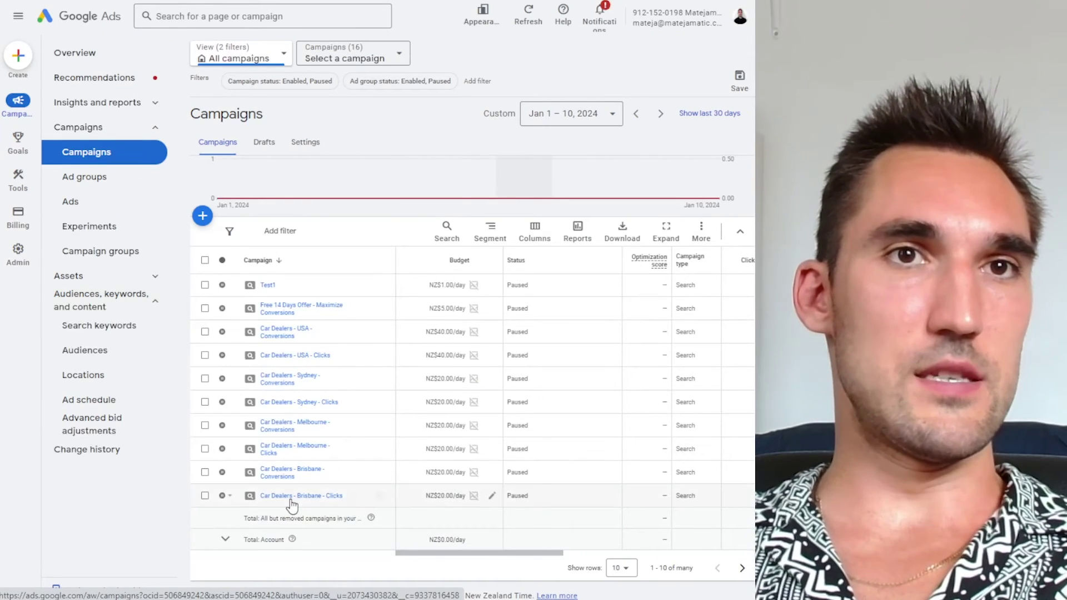
{"action": "left_click", "coordinate": [291, 497]}
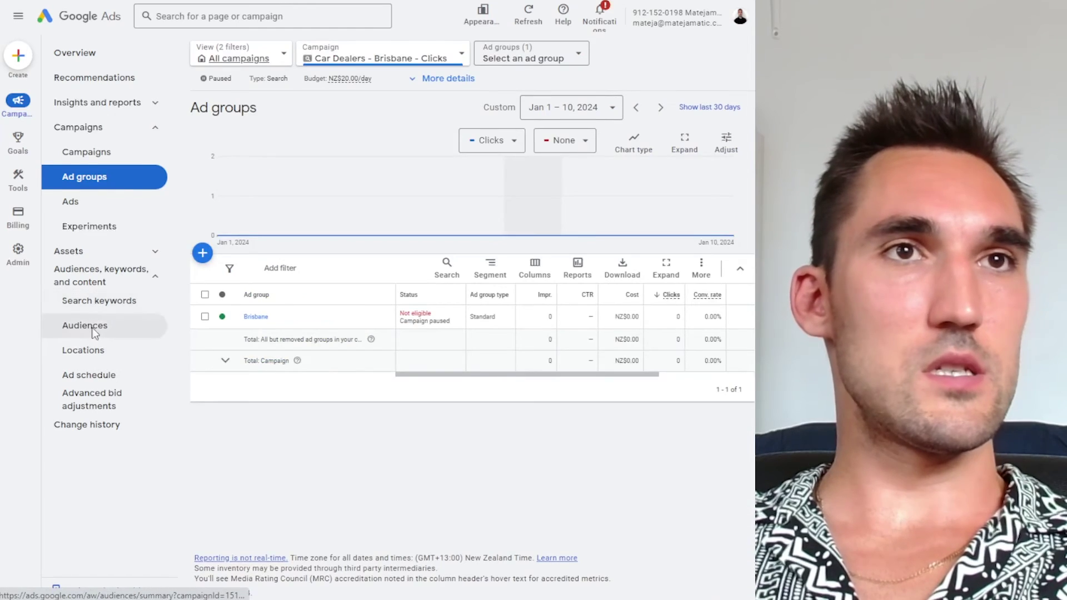
- Open the campaign's audience segment editor and review the website visitors segments listed under how they have interacted with your business
{"action": "left_click", "coordinate": [89, 326]}
{"action": "left_click", "coordinate": [675, 44]}
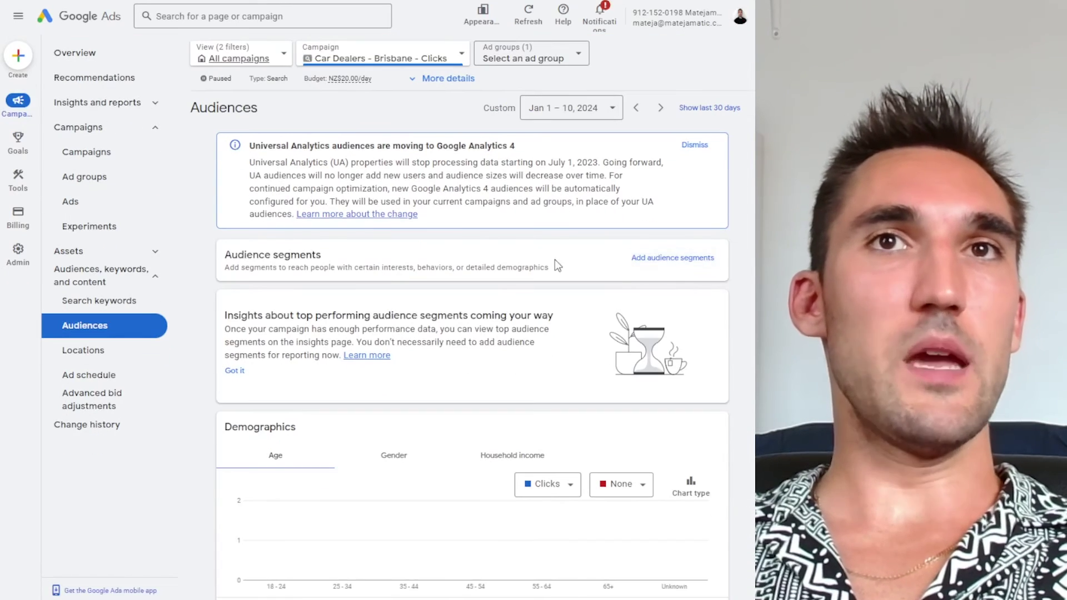
{"action": "left_click", "coordinate": [684, 258]}
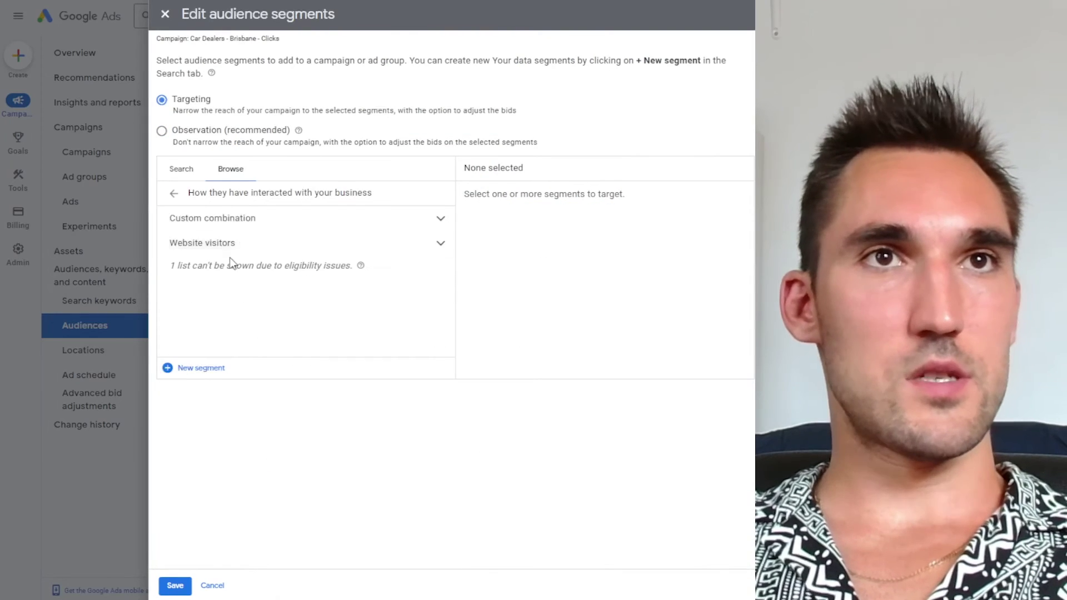
{"action": "left_click", "coordinate": [231, 244]}
{"action": "scroll", "coordinate": [276, 281], "scroll_direction": "up", "scroll_amount": 3}
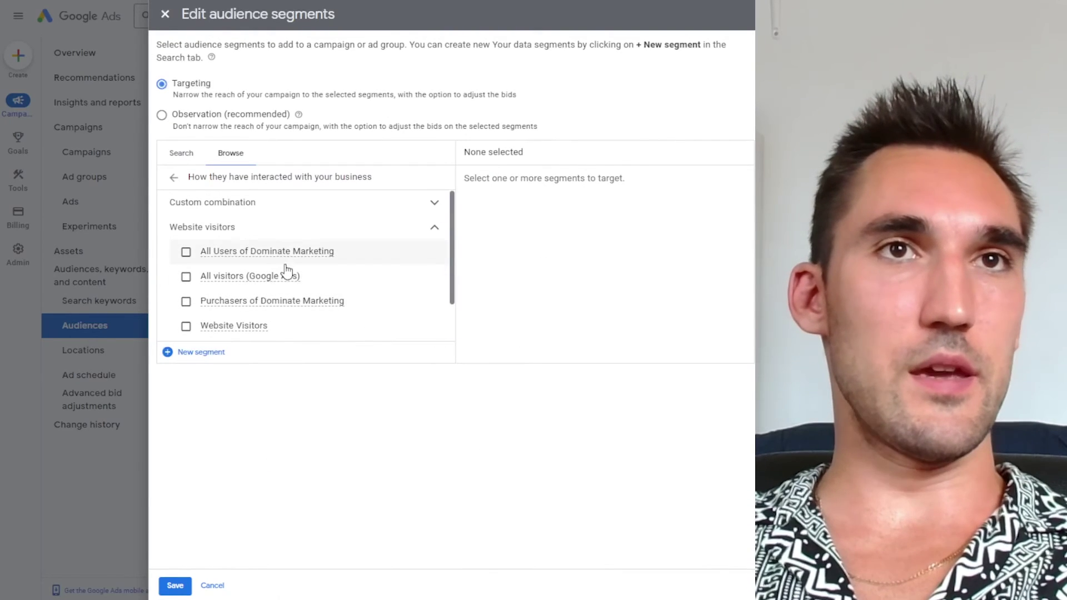
{"action": "scroll", "coordinate": [298, 267], "scroll_direction": "down", "scroll_amount": 3}
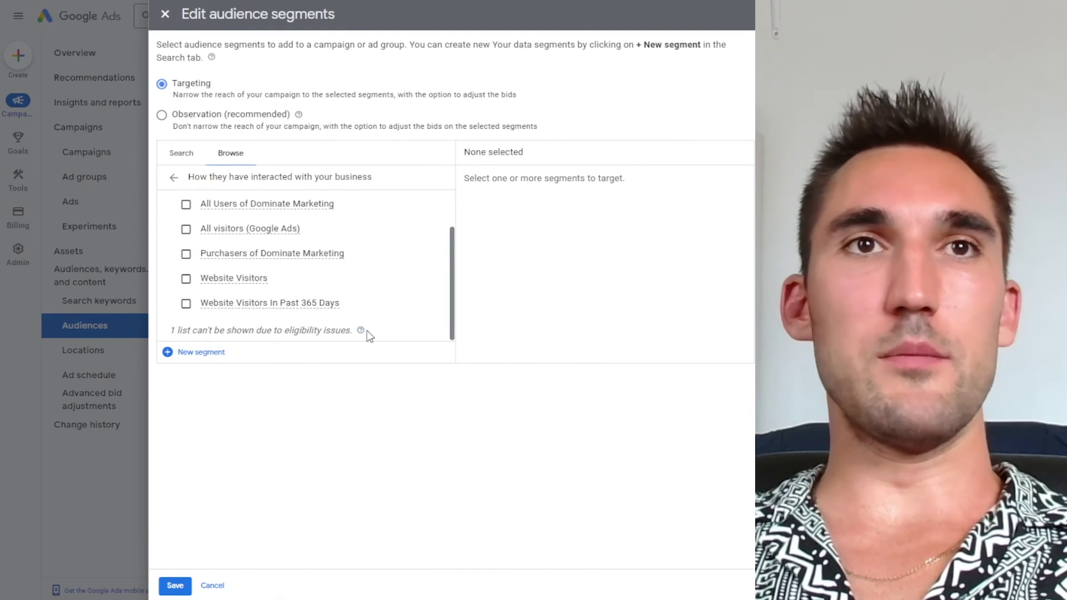
{"action": "left_click_drag", "start_coordinate": [377, 326], "coordinate": [176, 332]}
{"action": "left_click", "coordinate": [261, 334]}
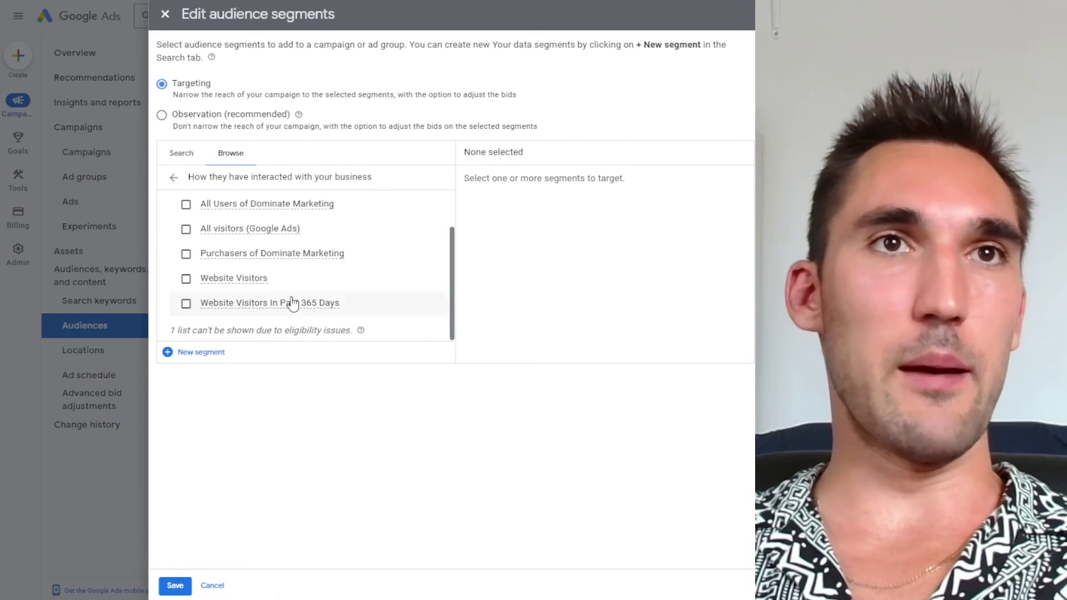
{"action": "scroll", "coordinate": [258, 258], "scroll_direction": "up", "scroll_amount": 3}
{"action": "scroll", "coordinate": [267, 289], "scroll_direction": "down", "scroll_amount": 3}
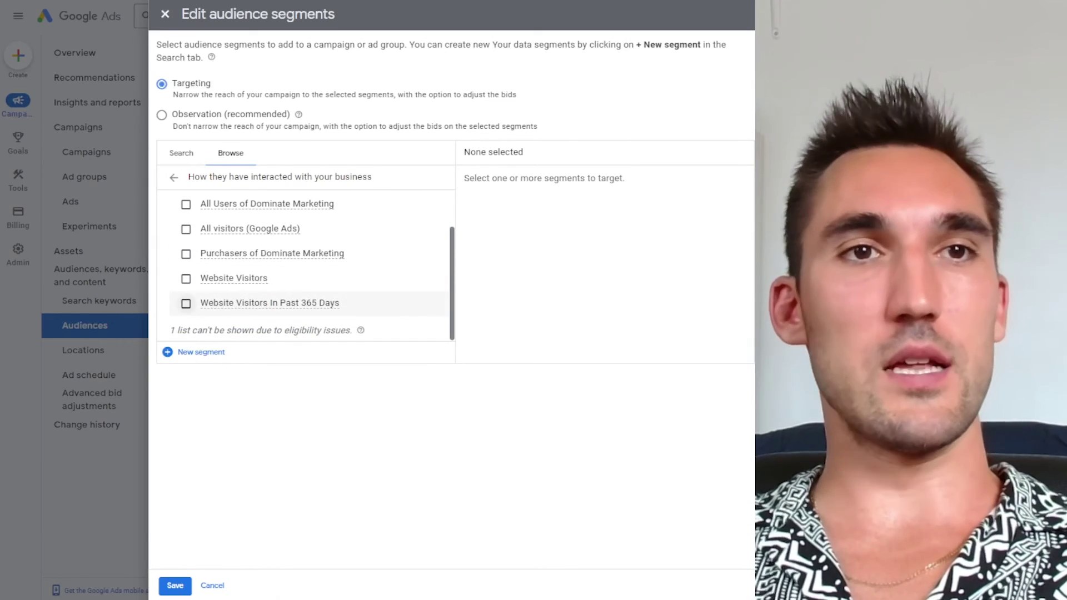
- Select the "Website Visitors In Past 365 Days" segment for targeting, and discard the audience segment changes without saving
{"action": "left_click", "coordinate": [187, 304]}
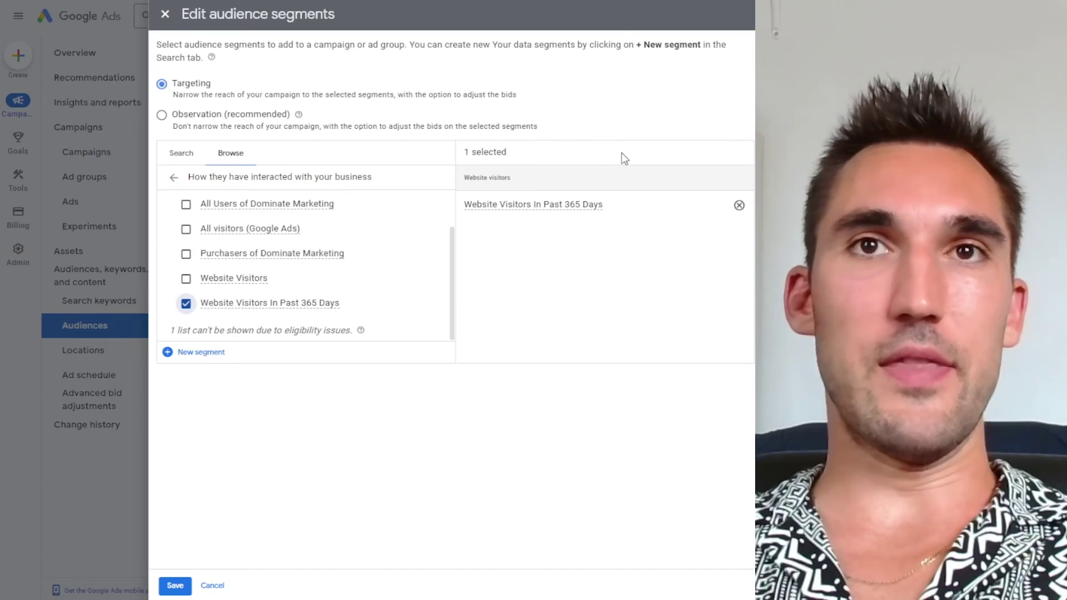
{"action": "scroll", "coordinate": [374, 248], "scroll_direction": "up", "scroll_amount": 2}
{"action": "scroll", "coordinate": [189, 92], "scroll_direction": "up", "scroll_amount": 1}
{"action": "left_click", "coordinate": [165, 14]}
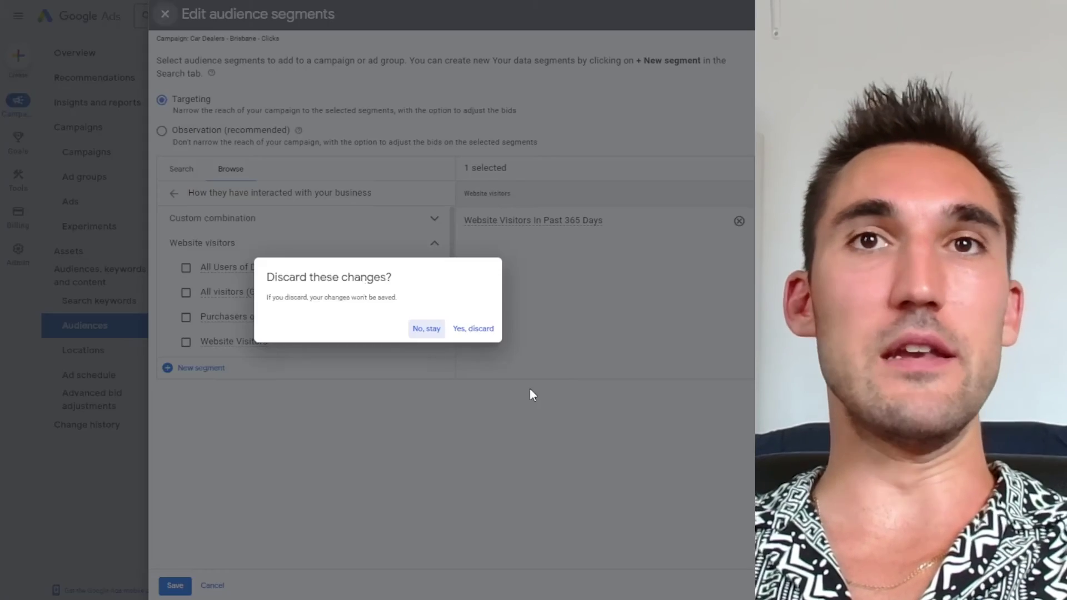
{"action": "left_click", "coordinate": [474, 329]}
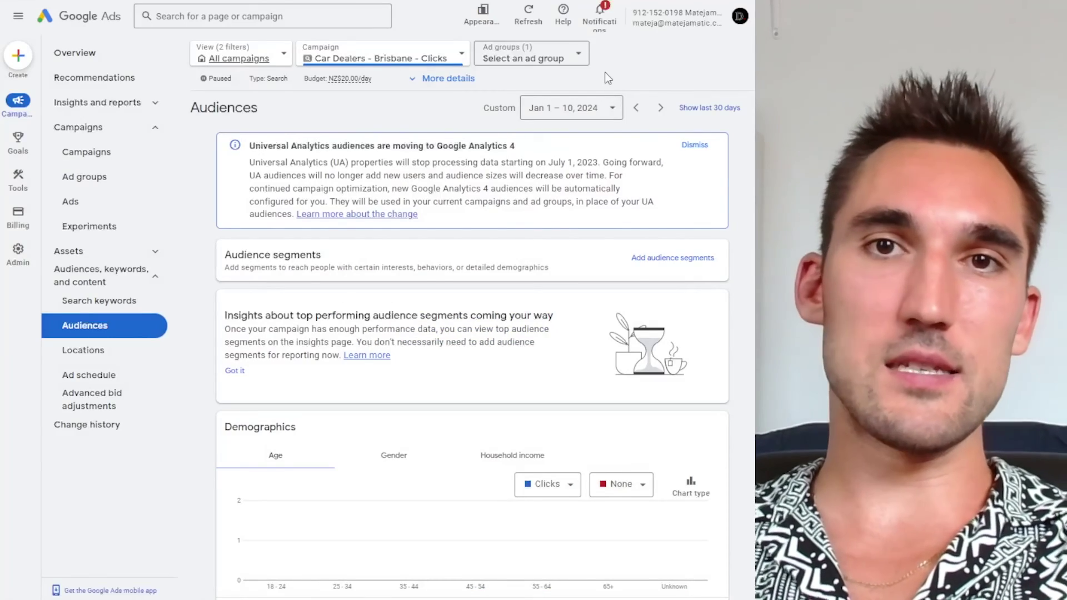
- Dismiss the notice about Universal Analytics audiences moving to Google Analytics 4 on the campaign's Audiences page
{"action": "left_click", "coordinate": [695, 145]}
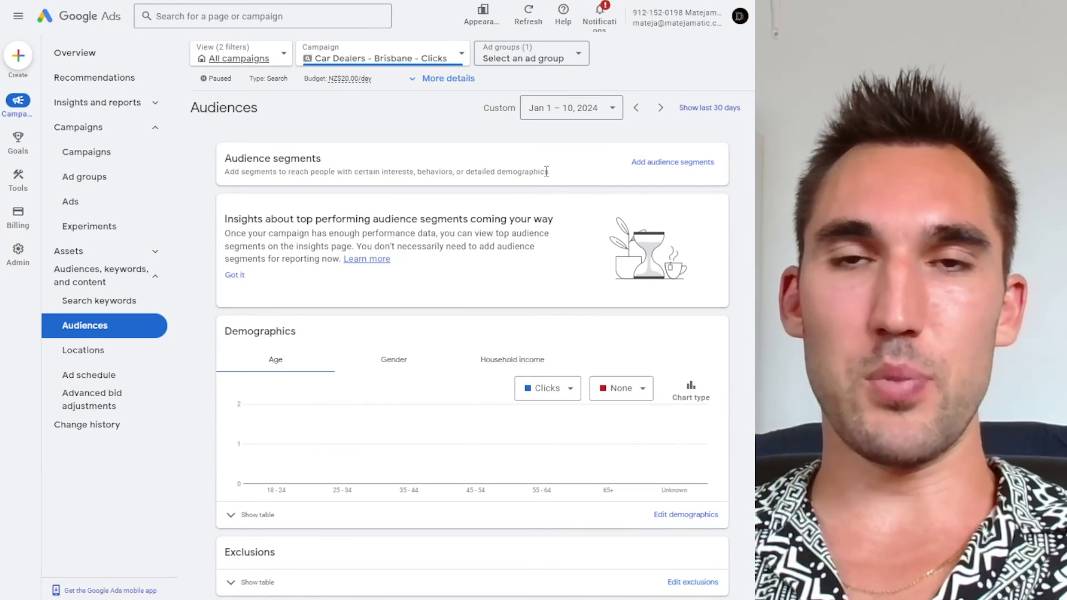